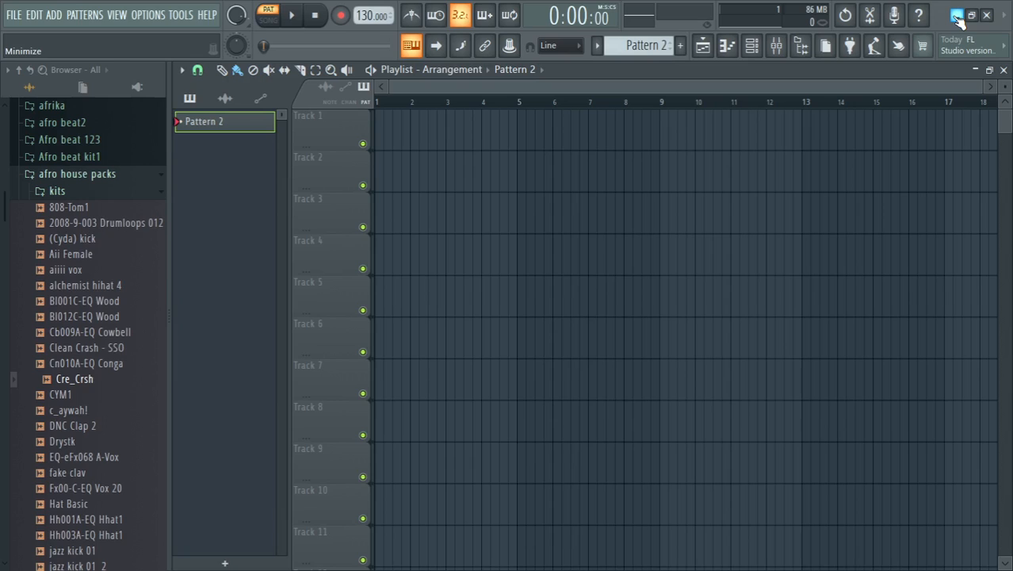
Show the Channel rack, replace the 808 Kick sample with (Cyda) kick, and add Aii Female as a new channel
left_click(752, 47)
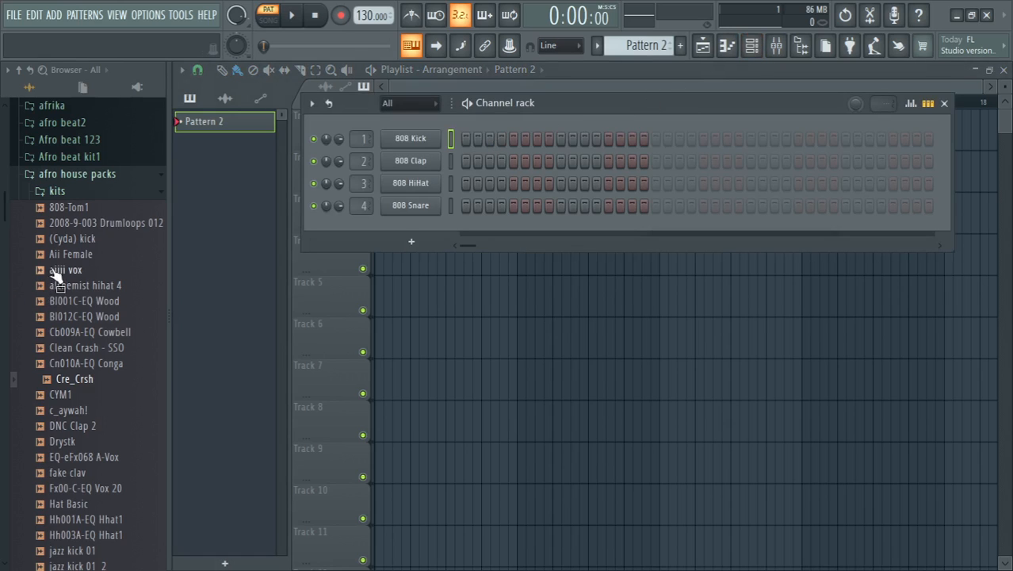
left_click(72, 241)
left_click_drag(72, 246, 407, 143)
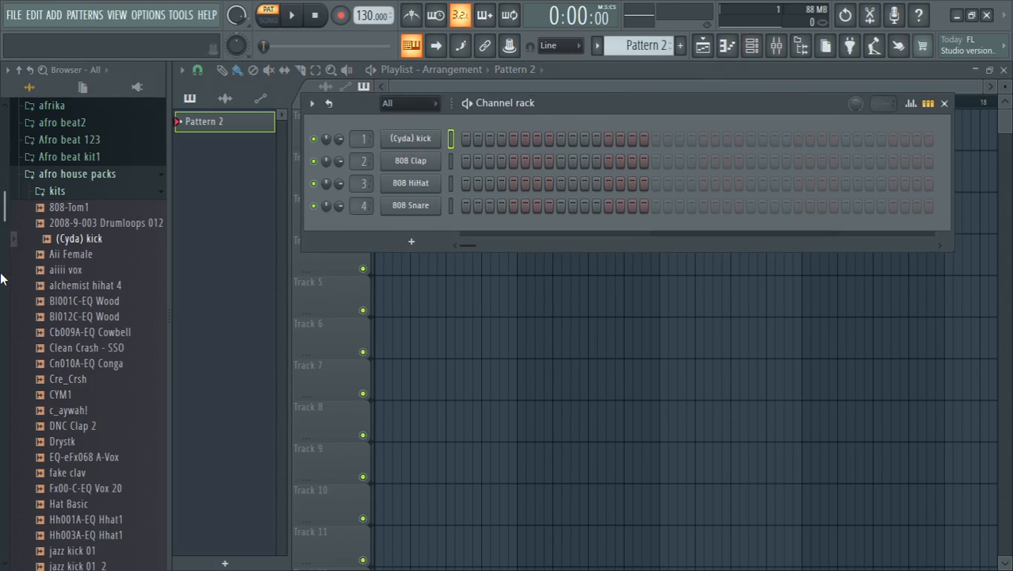
left_click(68, 255)
left_click_drag(68, 263, 432, 228)
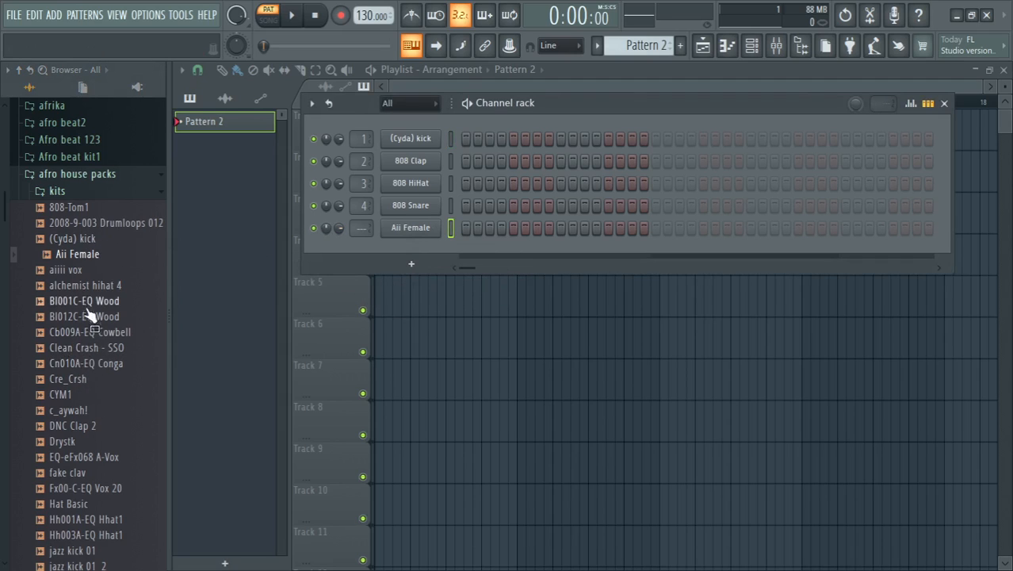
Preview the aiiii vox sample, and add Cre_Crsh and DNC Clap 2 from the kits folder as new channels
left_click(71, 275)
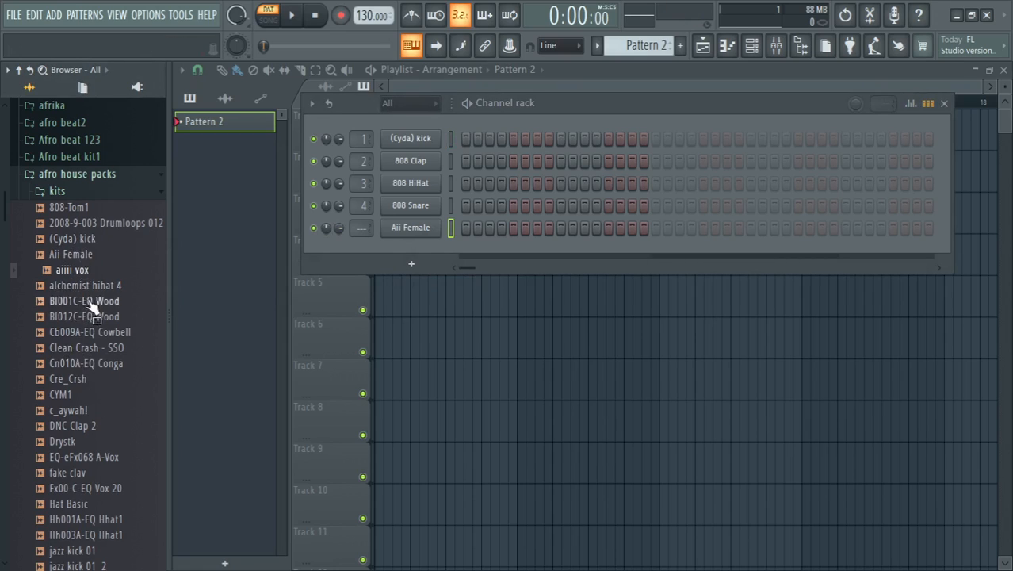
left_click(86, 379)
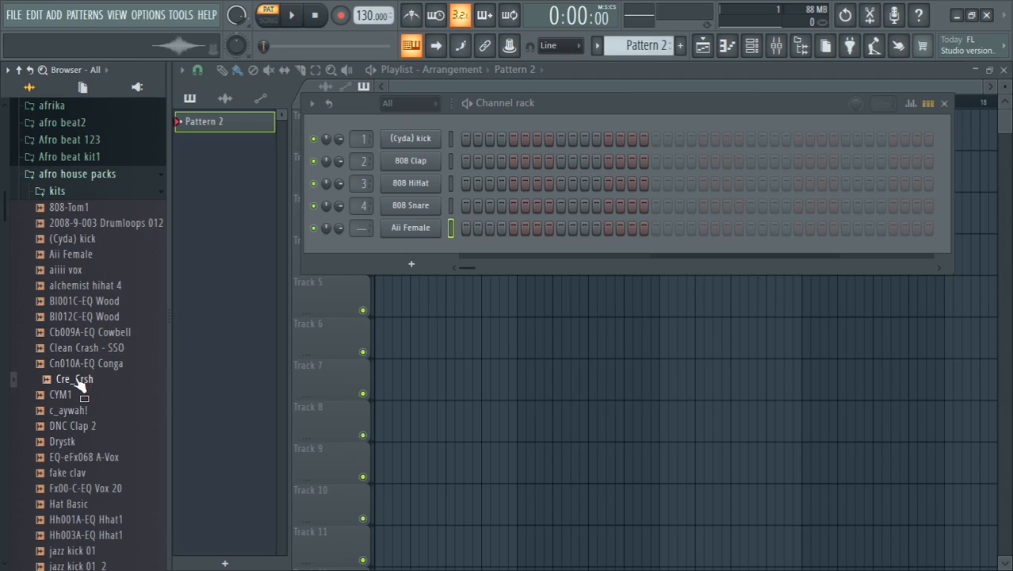
left_click_drag(79, 381, 394, 247)
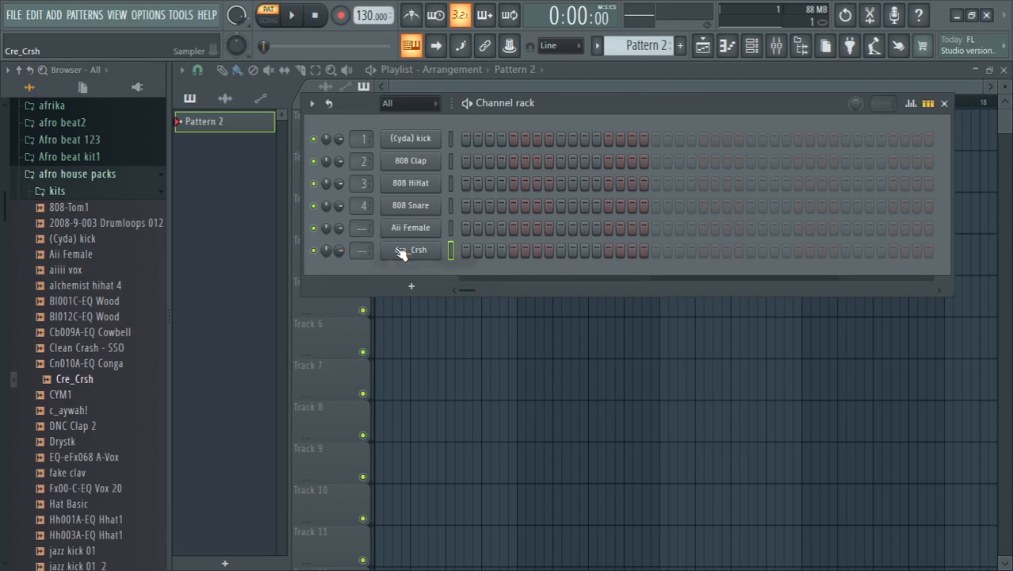
left_click(81, 426)
left_click_drag(83, 429, 413, 266)
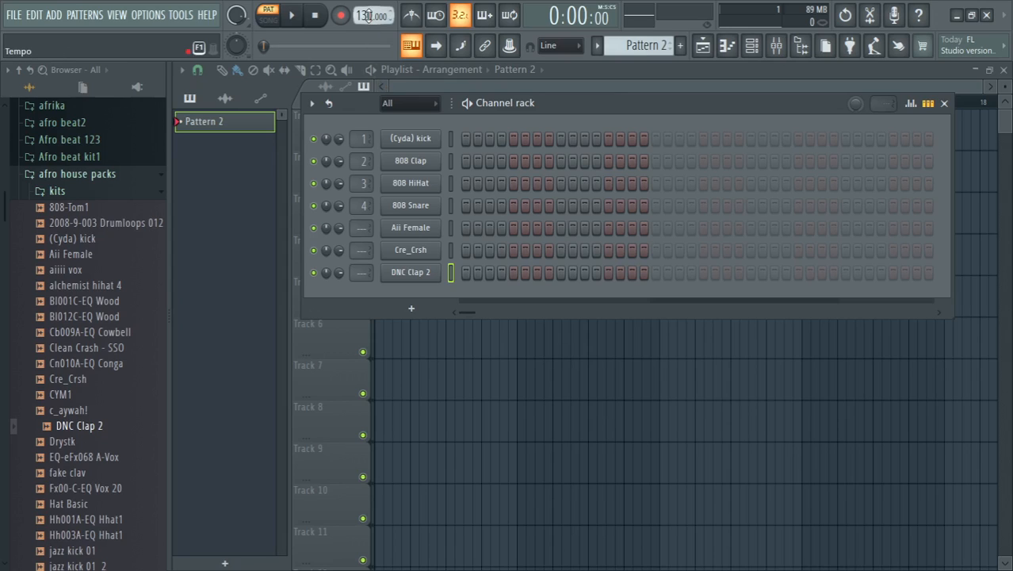
Set the project tempo to 95 BPM and restretch all channels
left_click_drag(366, 15, 366, 20)
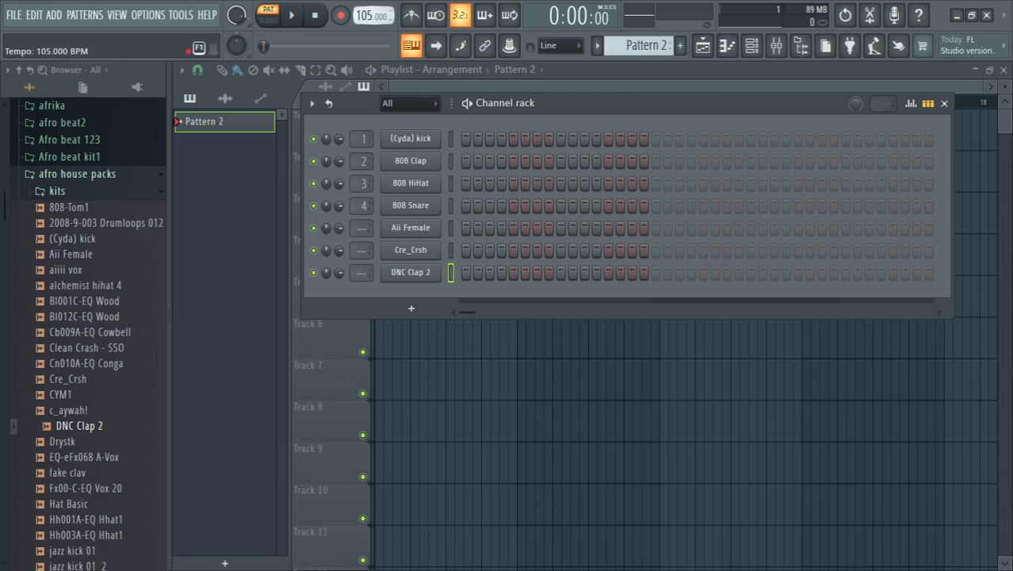
left_click_drag(366, 15, 366, 18)
left_click_drag(366, 19, 367, 20)
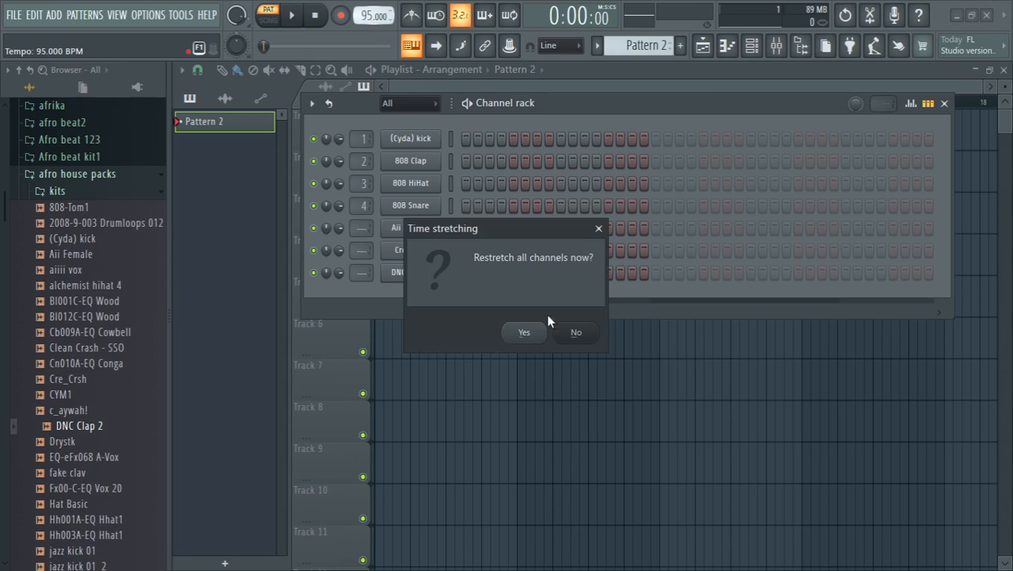
left_click(537, 338)
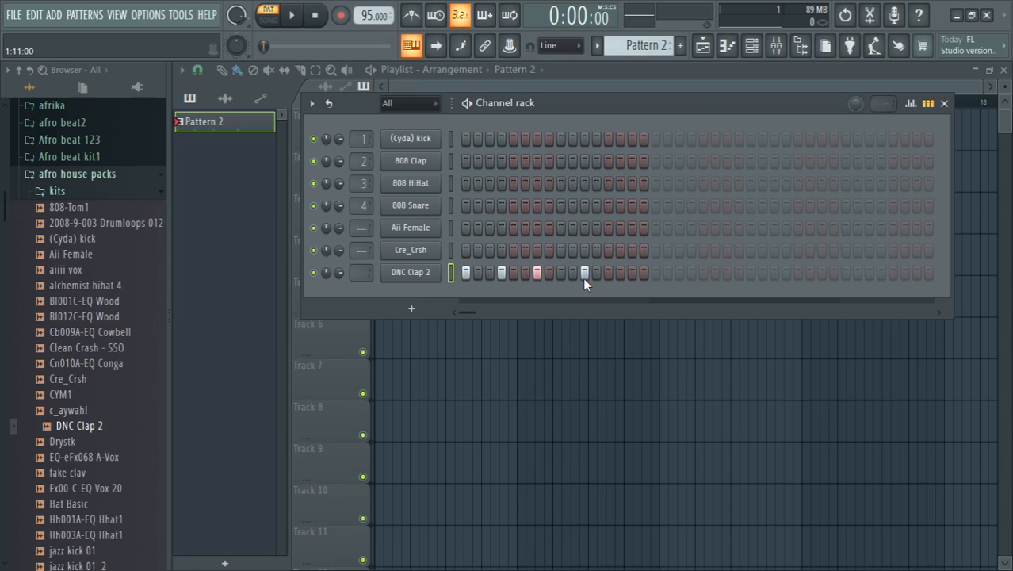
Program DNC Clap 2 hits on steps 1, 4, 7, 11 and 13, and start playing the pattern
left_click(607, 271)
key("space")
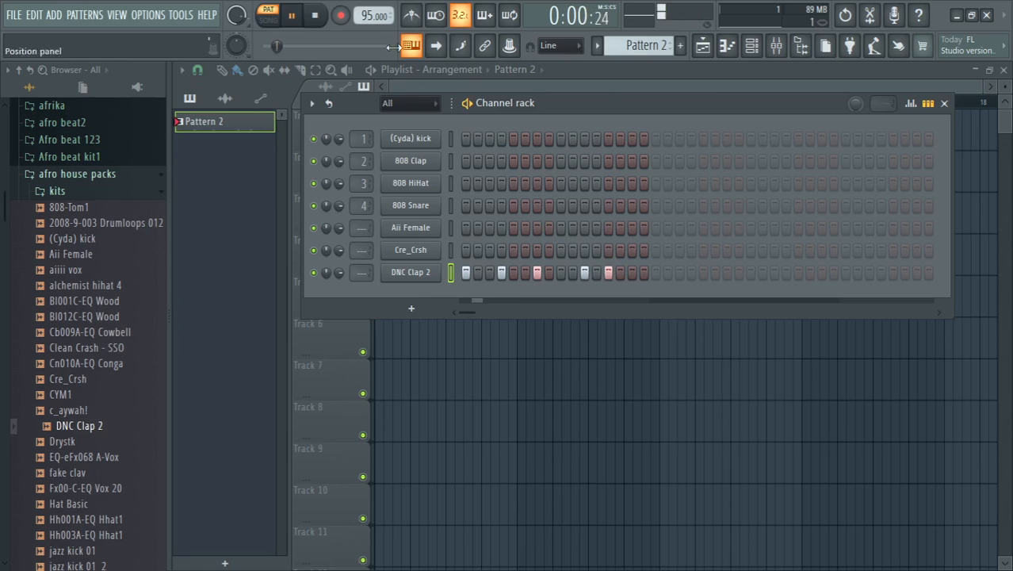
Raise the project tempo to 98 BPM during playback, restretch all channels, and stop playback
left_click_drag(374, 19, 375, 11)
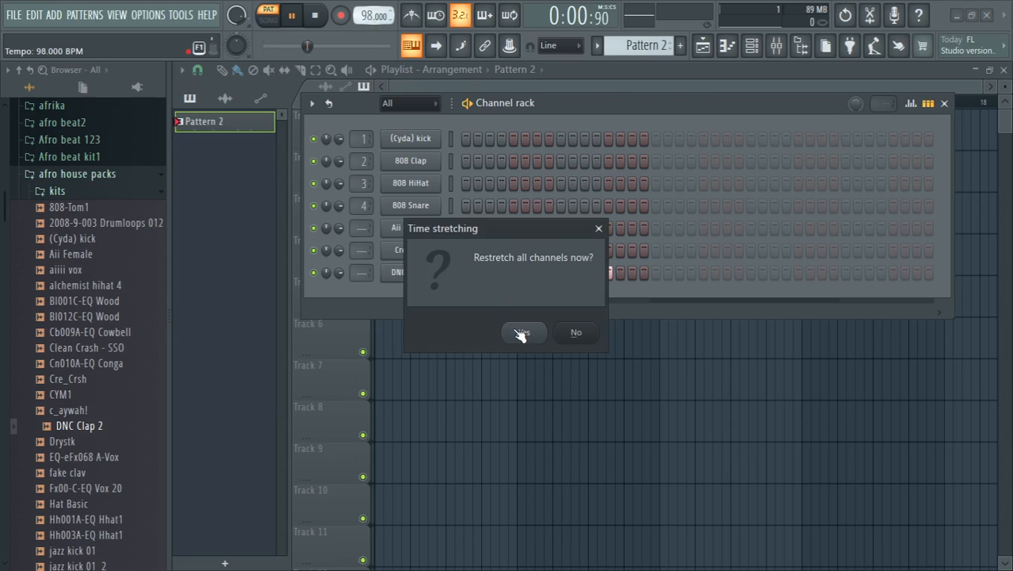
left_click(524, 334)
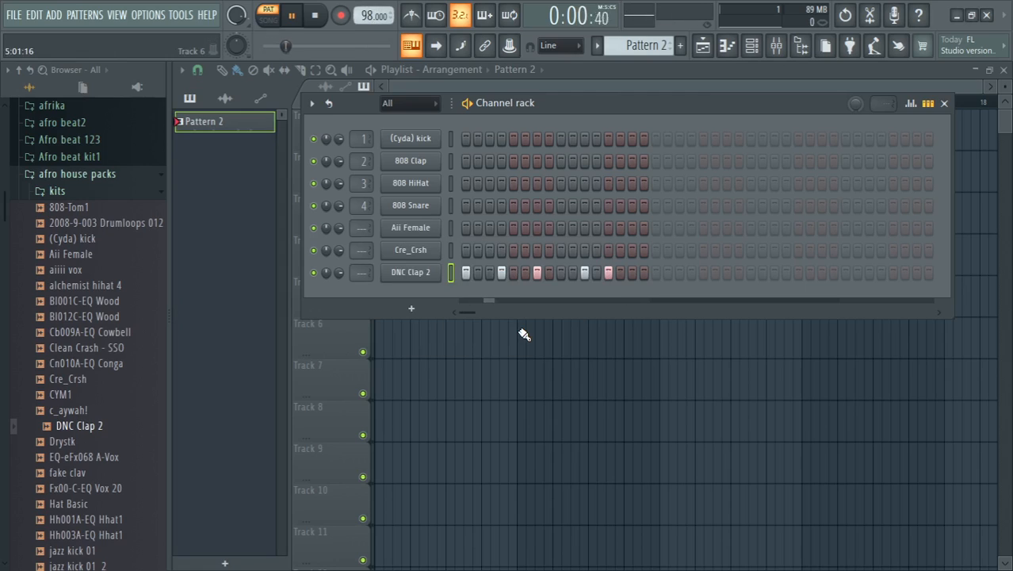
key("space")
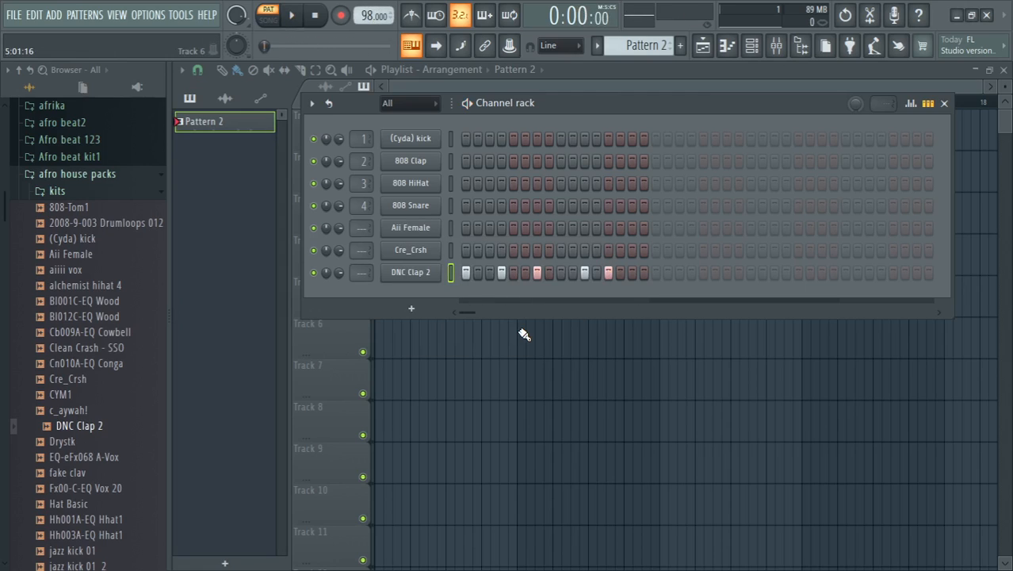
Place a (Cyda) kick hit on step 1 and play the pattern to hear it with the clap
left_click(465, 138)
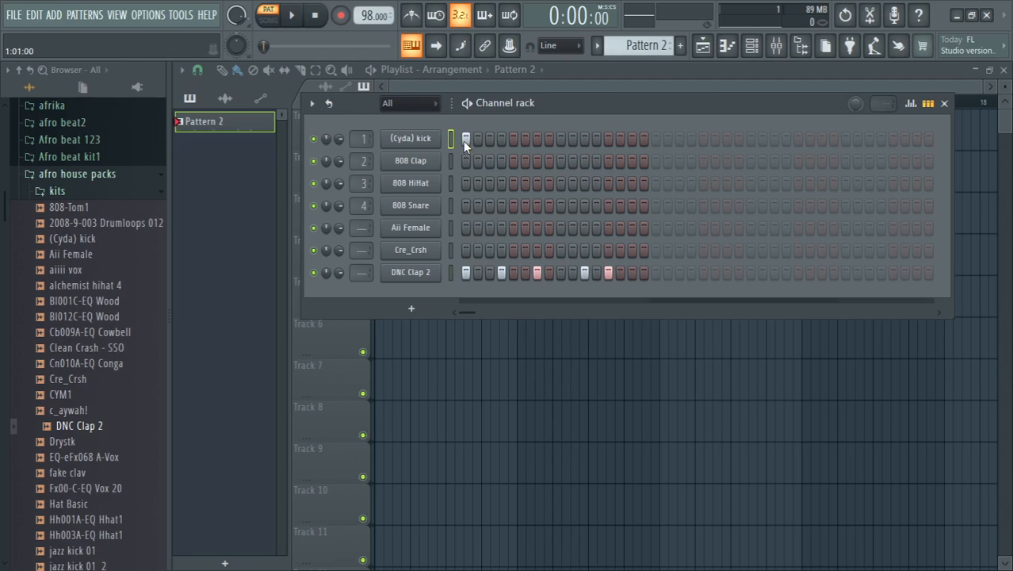
key("space")
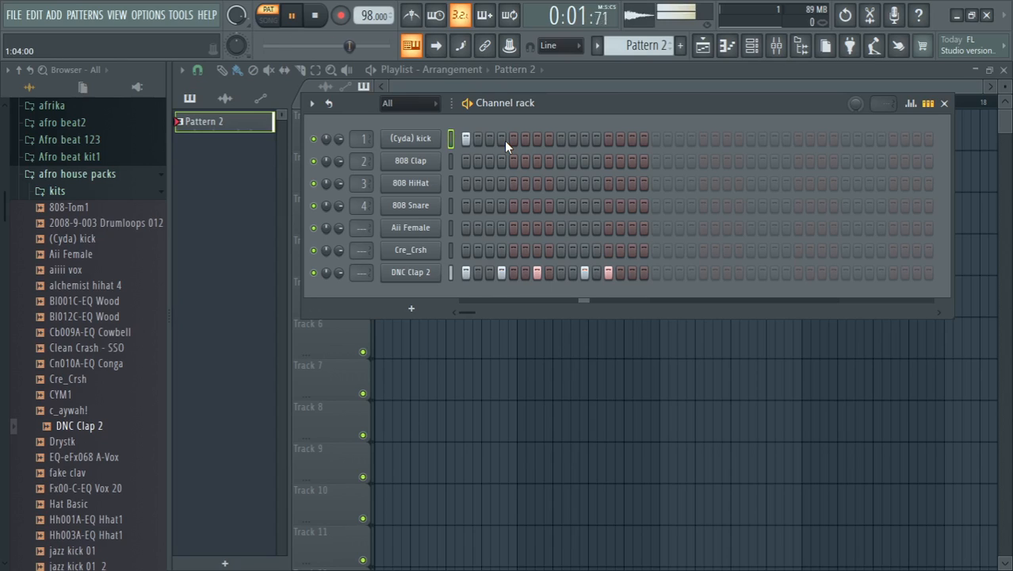
key("space")
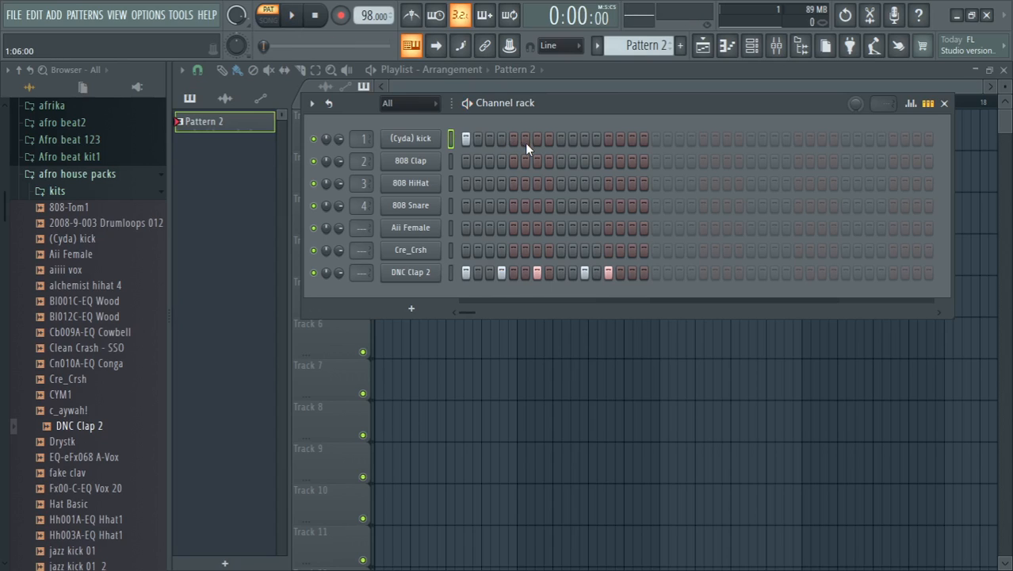
Try (Cyda) kick hits on steps 6 and 8 while playing the pattern
left_click(525, 140)
key("space")
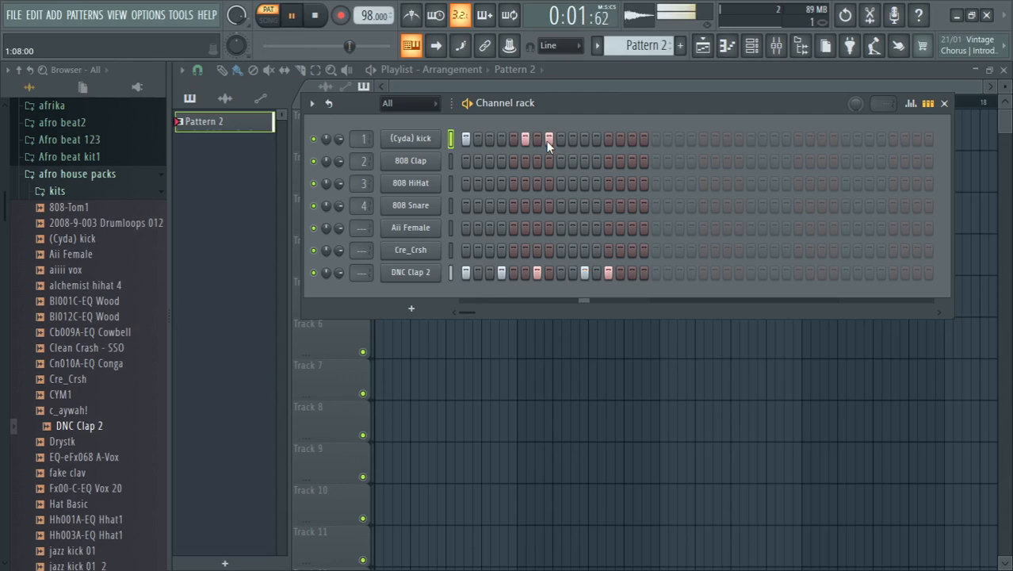
key("space")
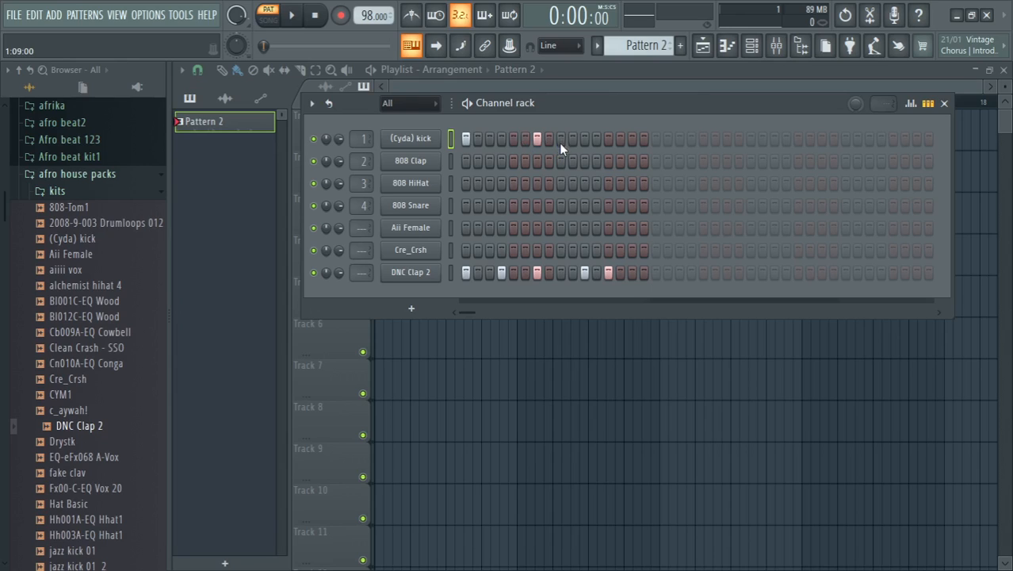
Add (Cyda) kick hits on steps 9 and 11 and remove the one on step 7 while listening to the pattern
key("space")
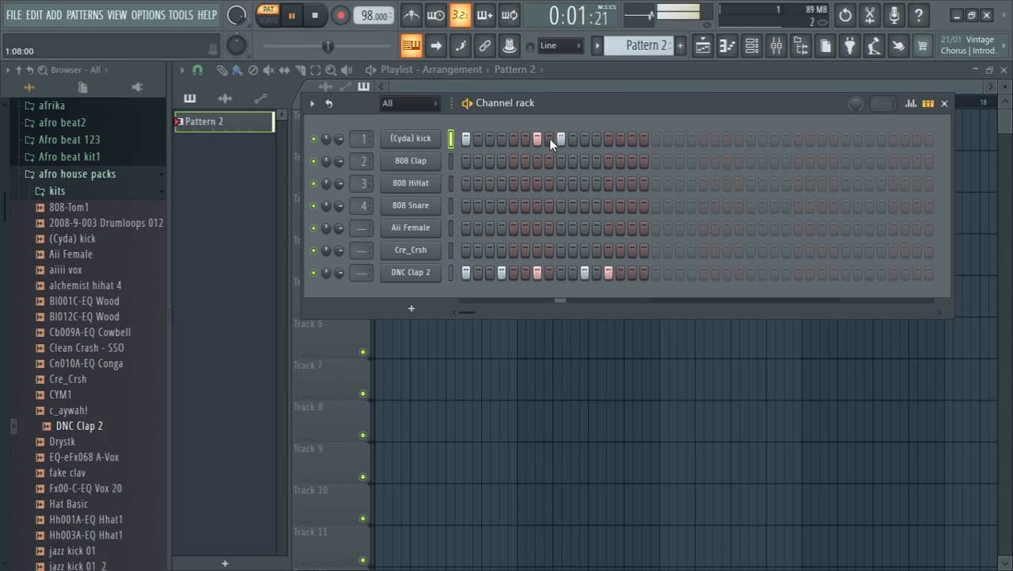
left_click(537, 138)
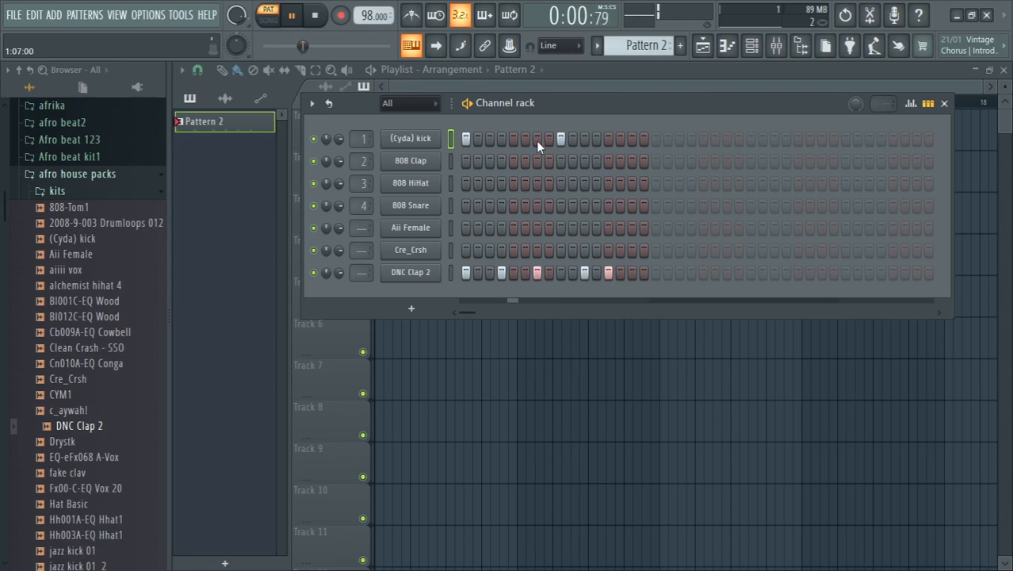
left_click(584, 139)
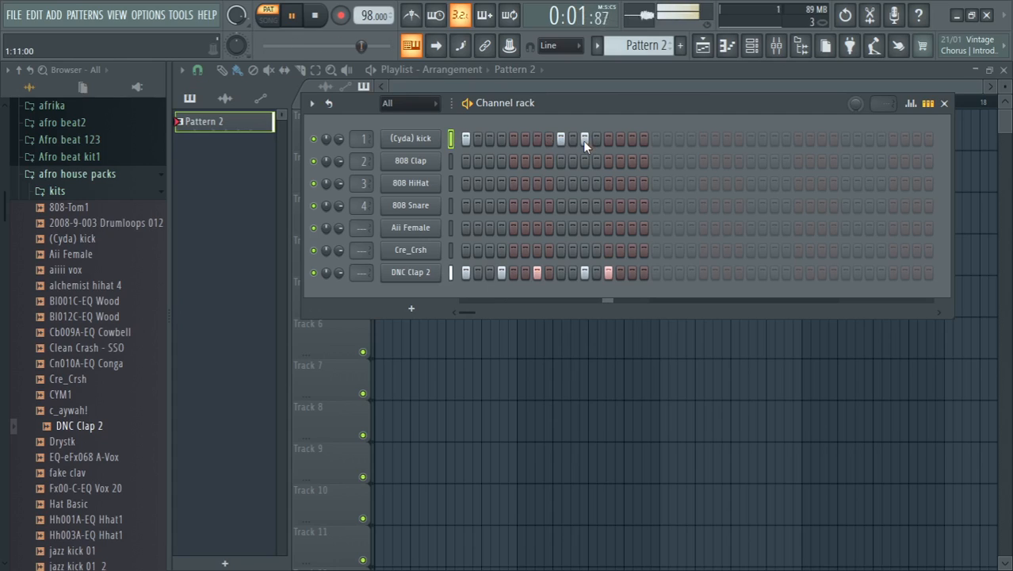
key("space")
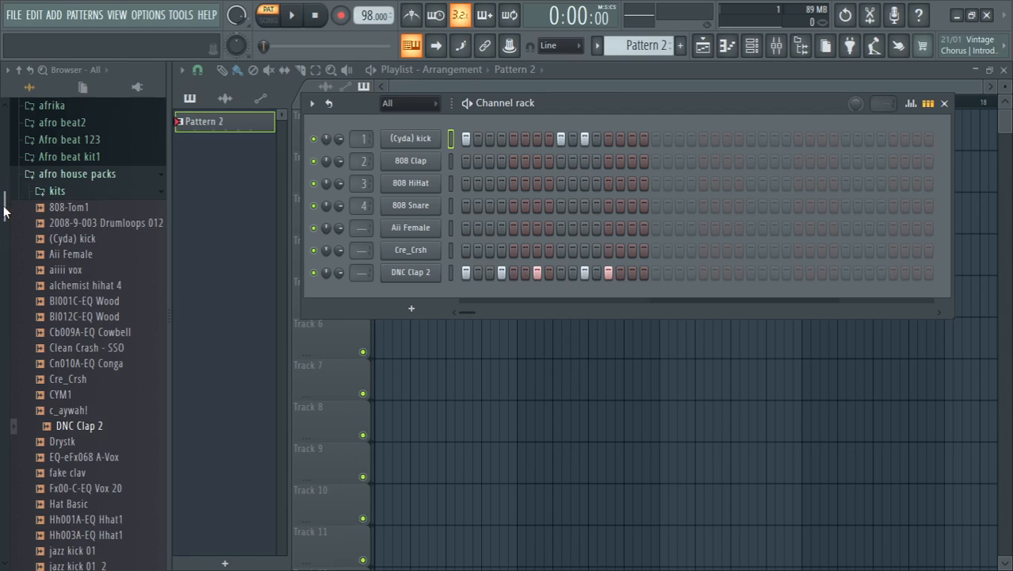
Audition the my shake 6576, shaker_really and Snare Basic samples in the kits folder
left_click_drag(4, 213, 2, 241)
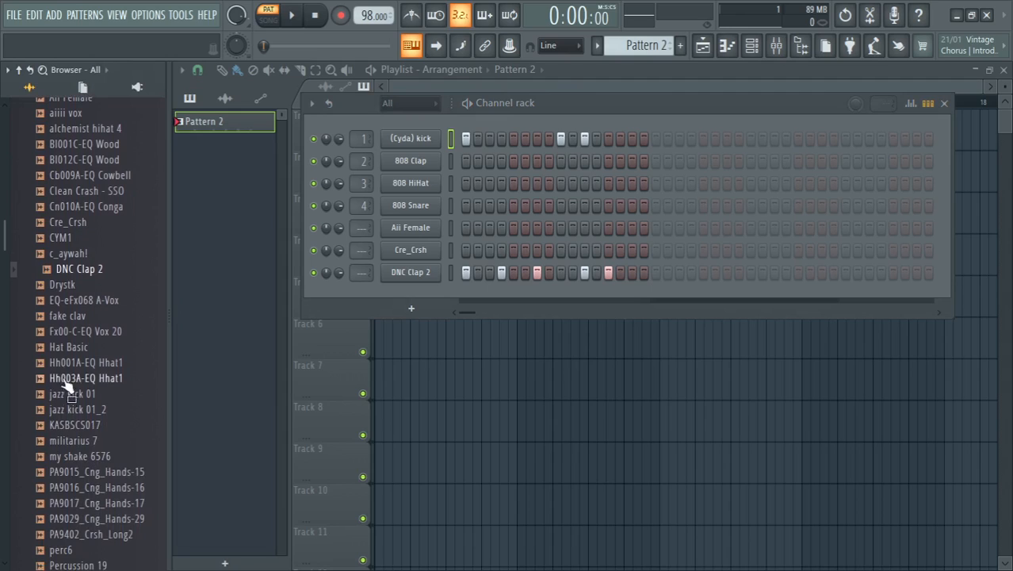
left_click(70, 457)
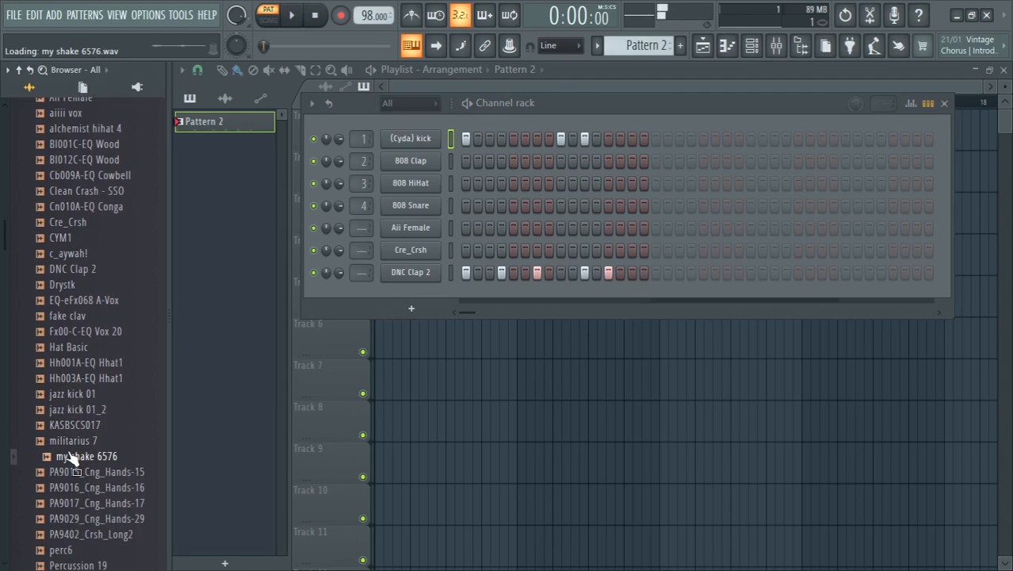
left_click_drag(70, 457, 10, 418)
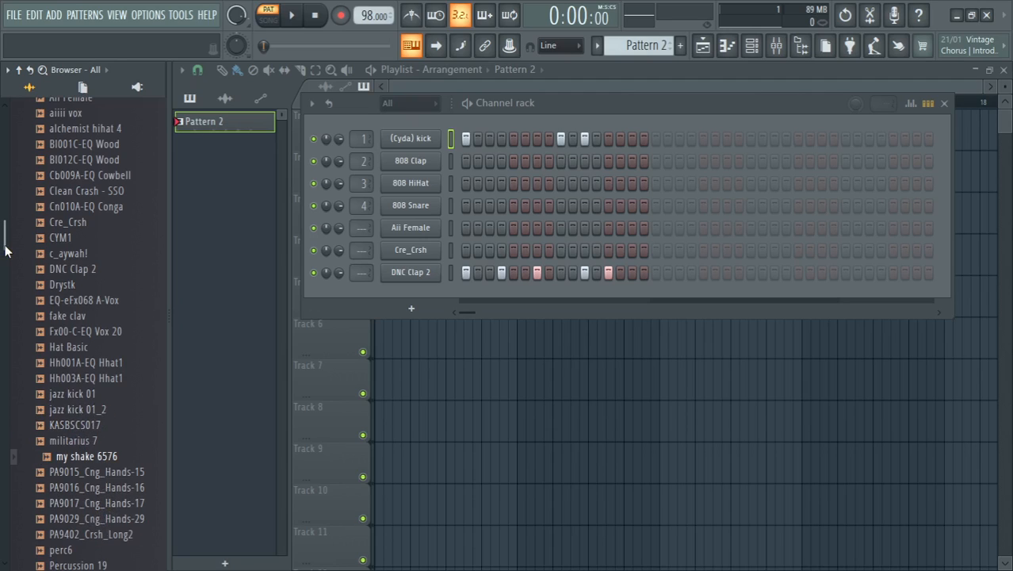
left_click_drag(5, 250, 2, 338)
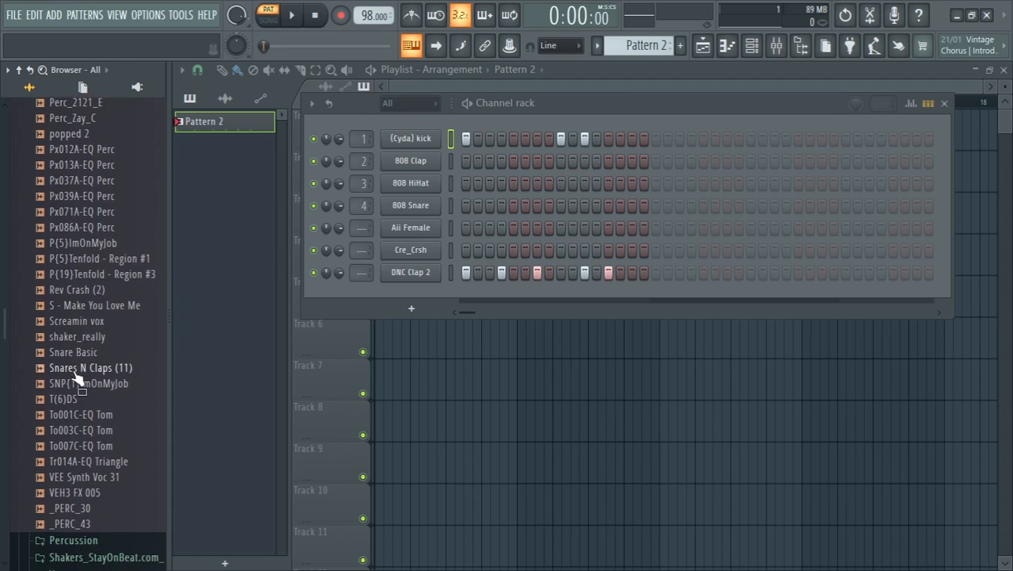
left_click_drag(81, 342, 83, 347)
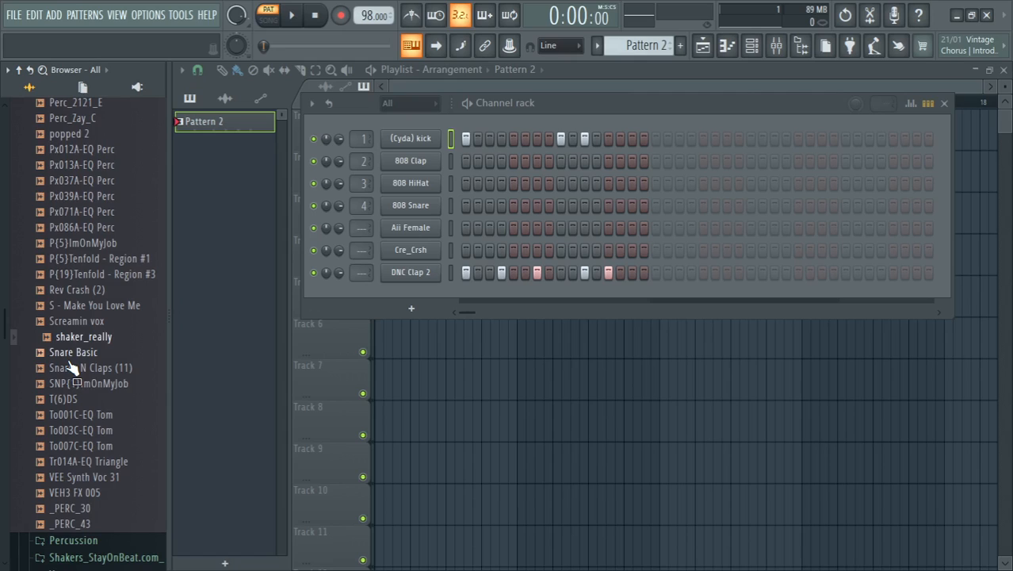
left_click(70, 356)
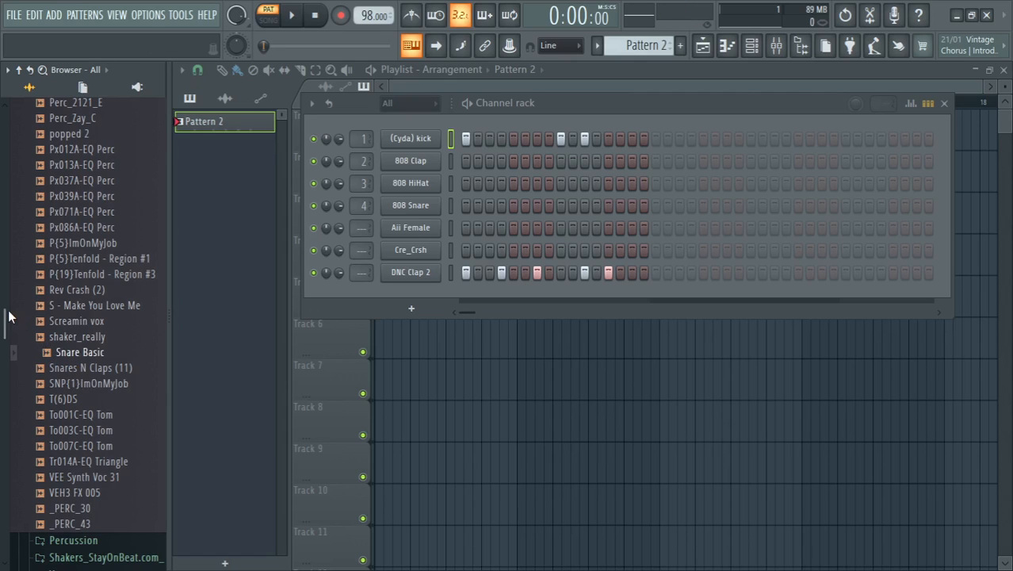
Preview the _PERC_30 and _PERC_43 samples and add _PERC_43 as a new channel below DNC Clap 2
left_click_drag(4, 320, 4, 332)
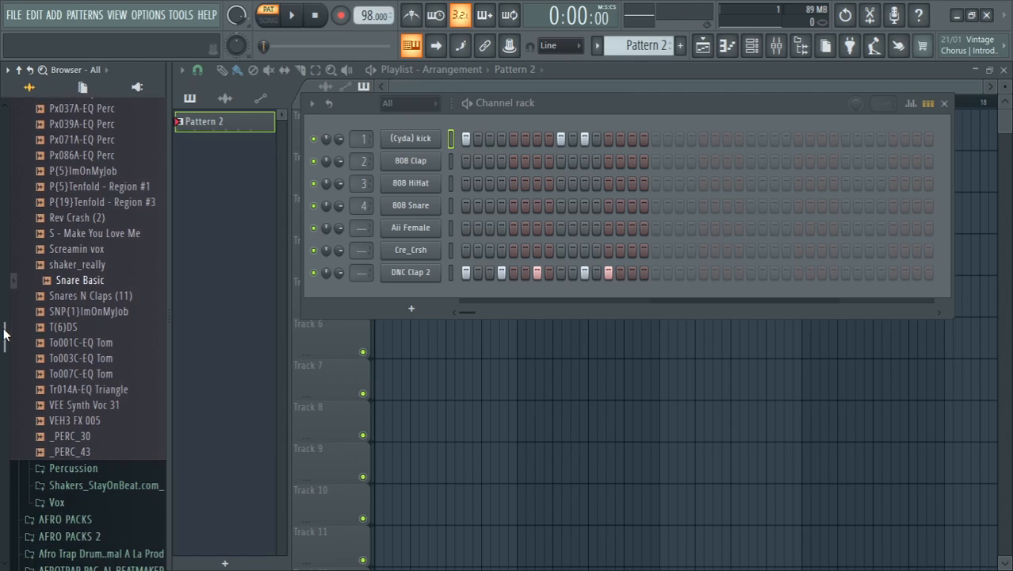
left_click(76, 436)
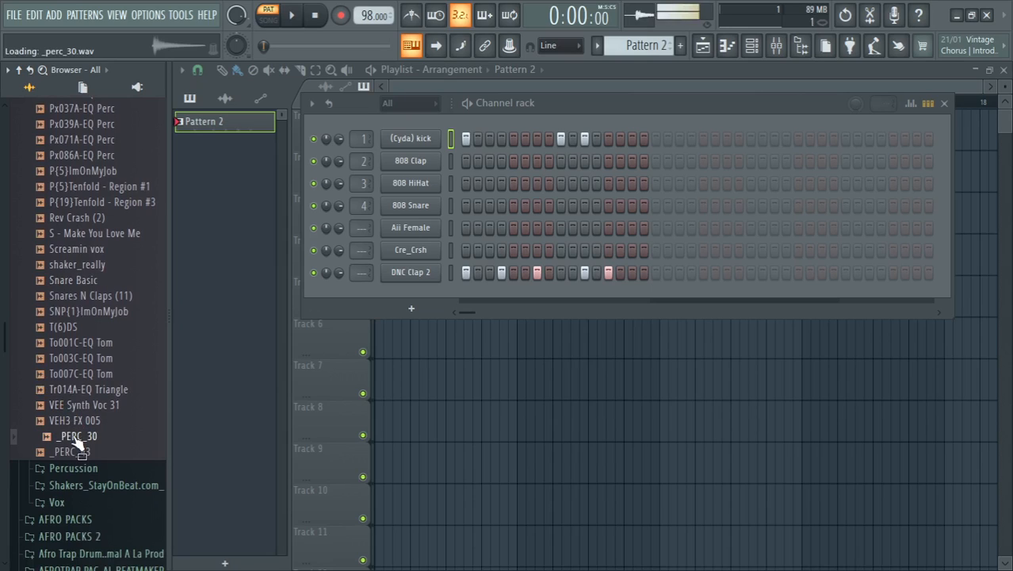
left_click(71, 452)
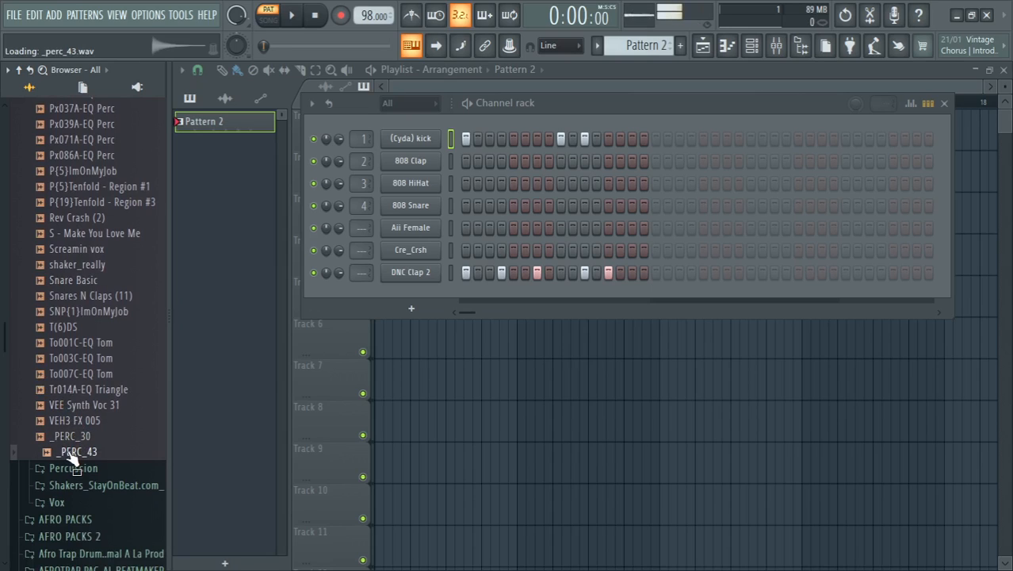
left_click_drag(70, 461, 431, 289)
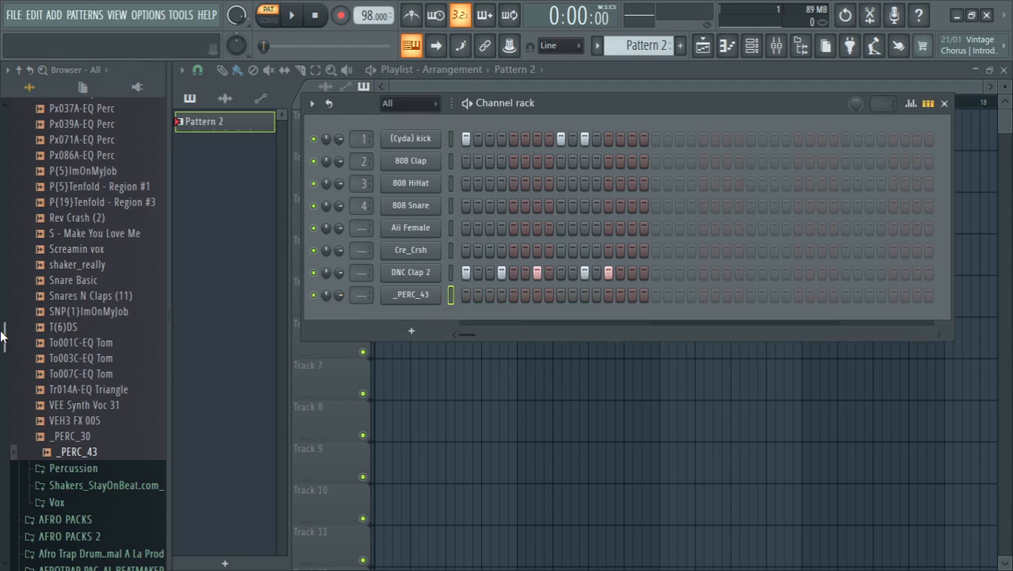
Audition samples in the kits folder, including Aii Female, alchemist hihat 4, Bl012C-EQ Wood, Cb009A-EQ Cowbell, Clean Crash - SSO, Cn010A-EQ Conga and DNC Clap 2
left_click_drag(4, 339, 33, 211)
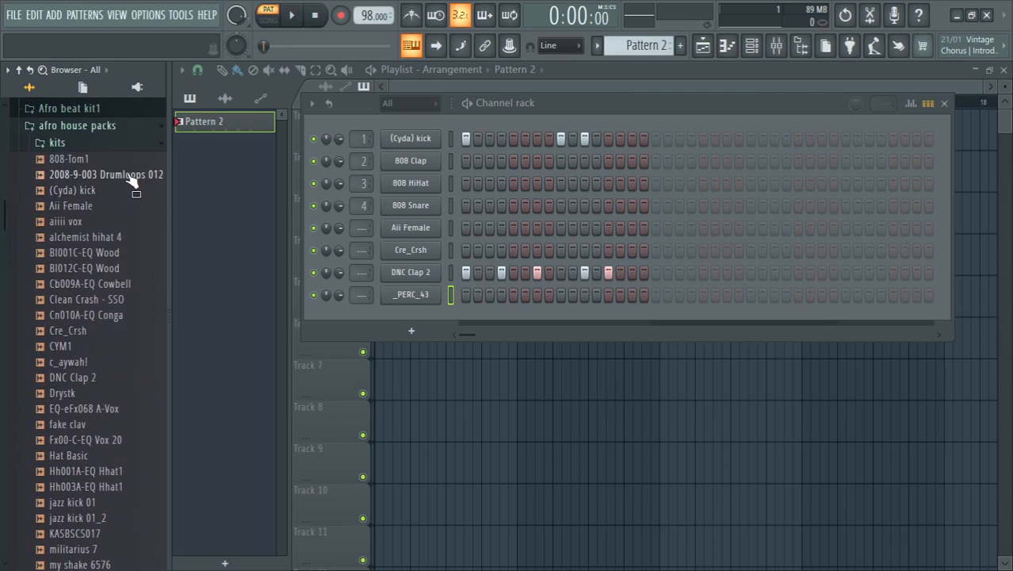
left_click_drag(134, 177, 112, 204)
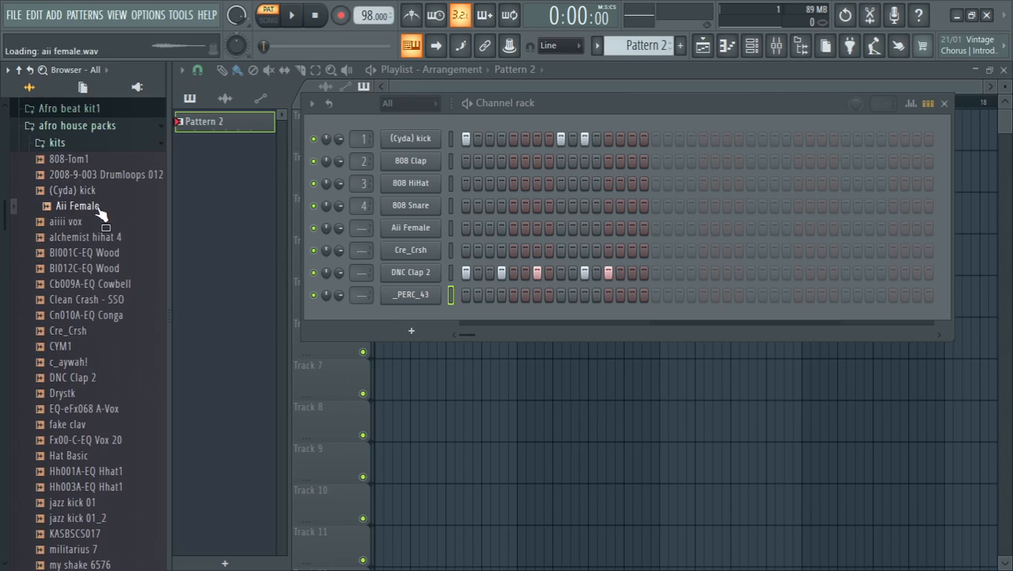
left_click(99, 236)
left_click(94, 270)
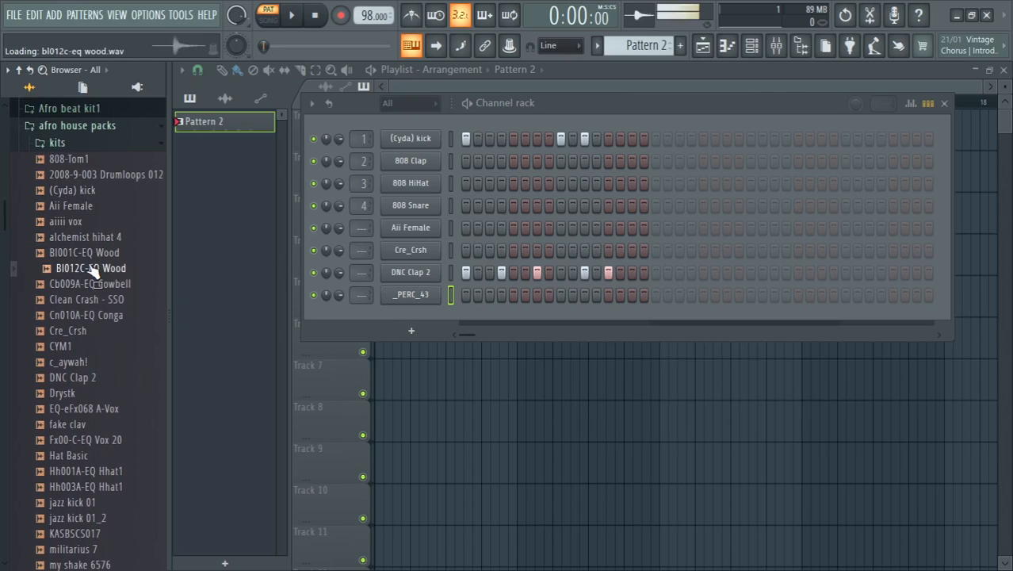
left_click(90, 284)
left_click(83, 297)
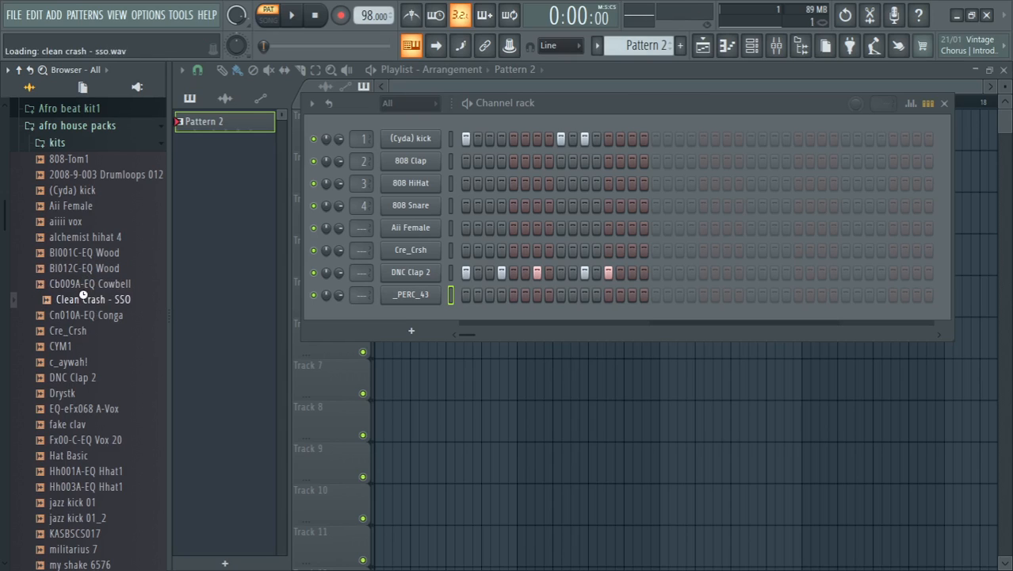
left_click(86, 315)
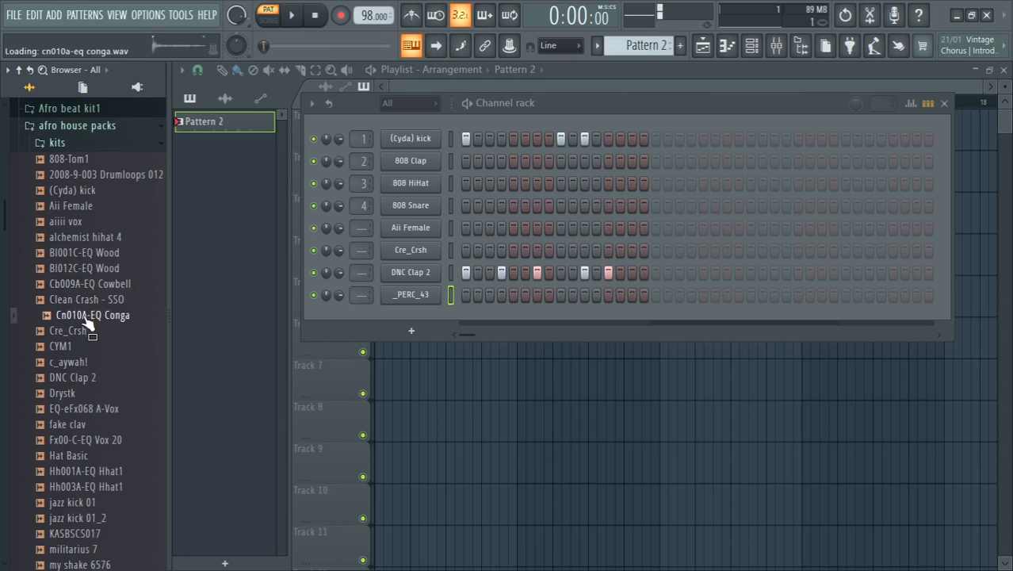
left_click(84, 378)
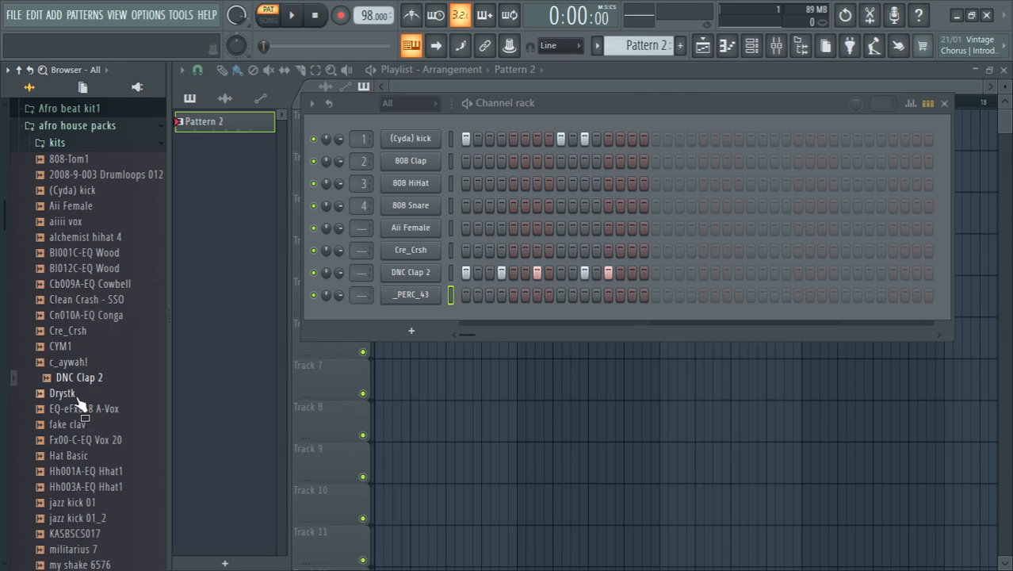
Add the Drystk sample as a channel below _PERC_43 with hits on steps 1, 4, 7, 11 and 13, and play the pattern
left_click(79, 396)
left_click_drag(77, 403, 413, 322)
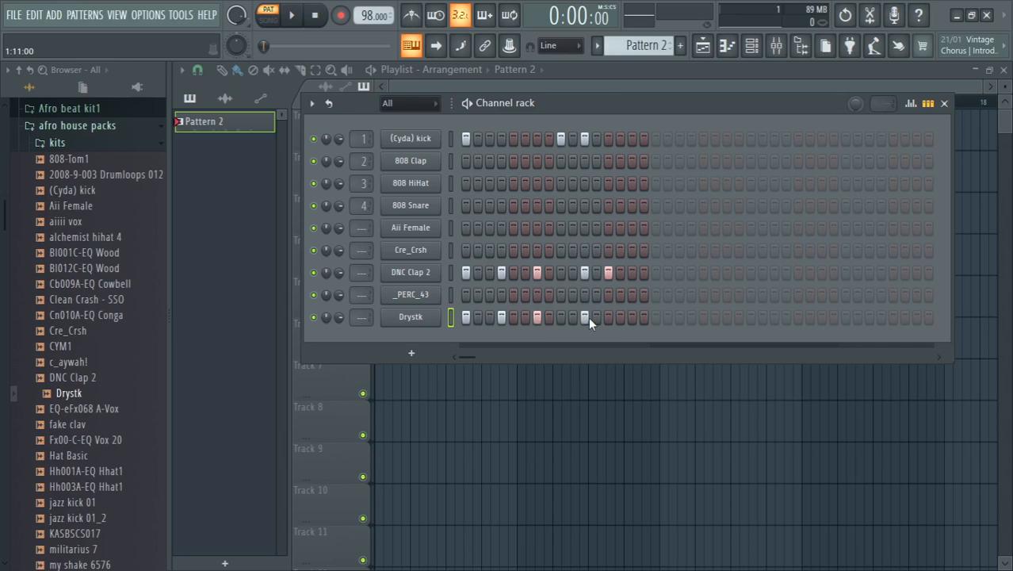
key("space")
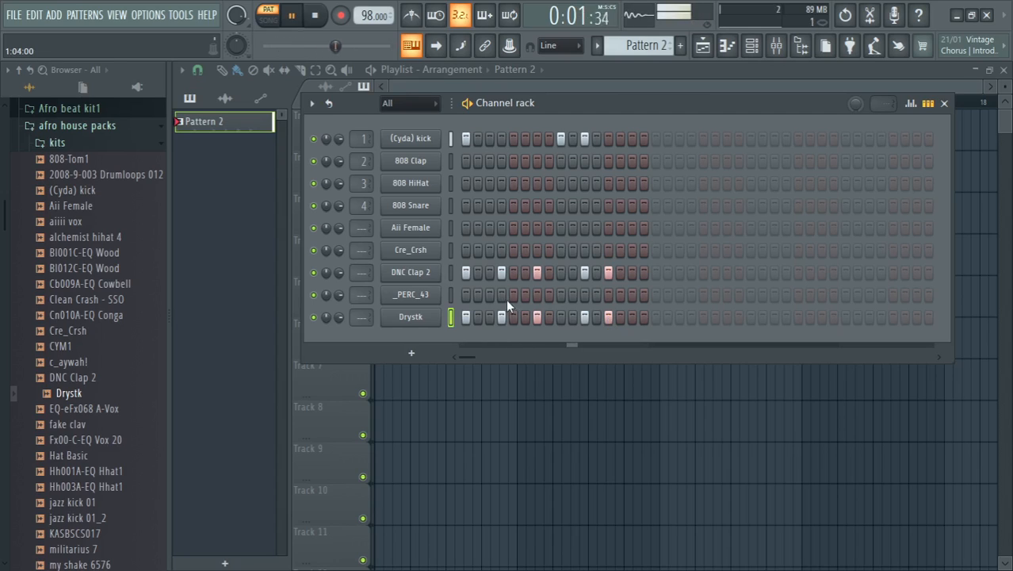
Program _PERC_43 hits on steps 1, 3, 6 and 8 while the pattern plays
left_click(466, 296)
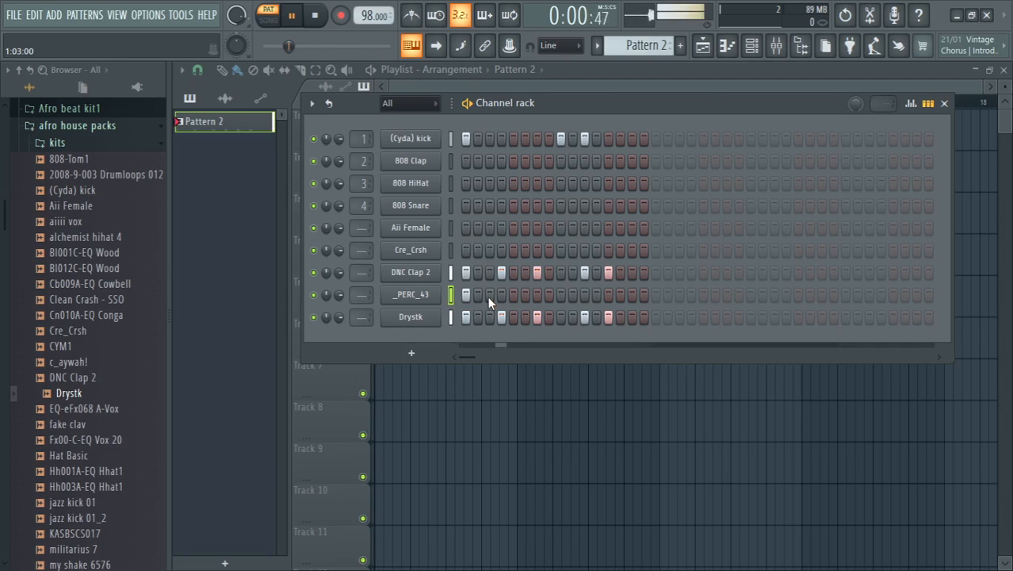
left_click(489, 295)
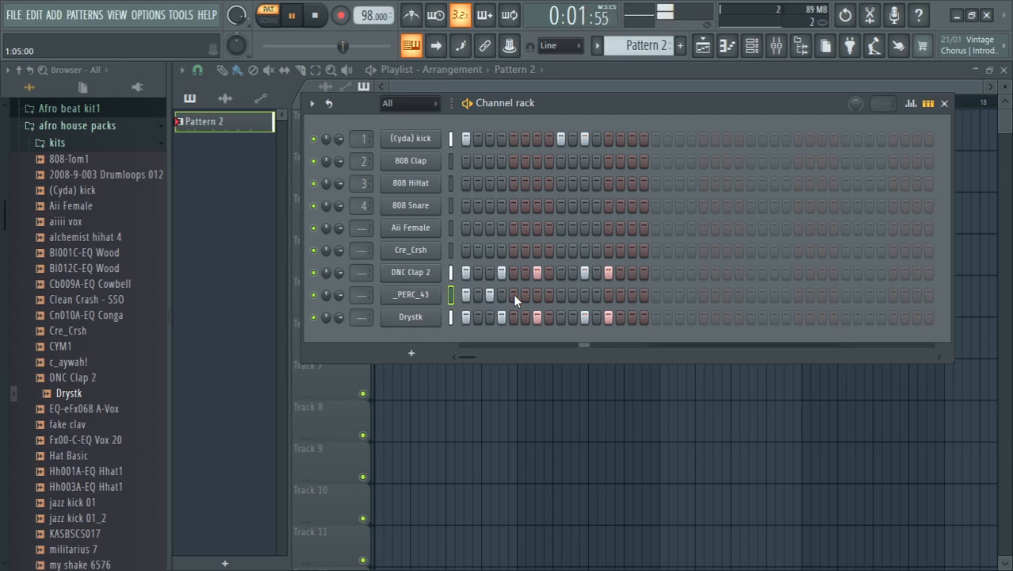
left_click(513, 294)
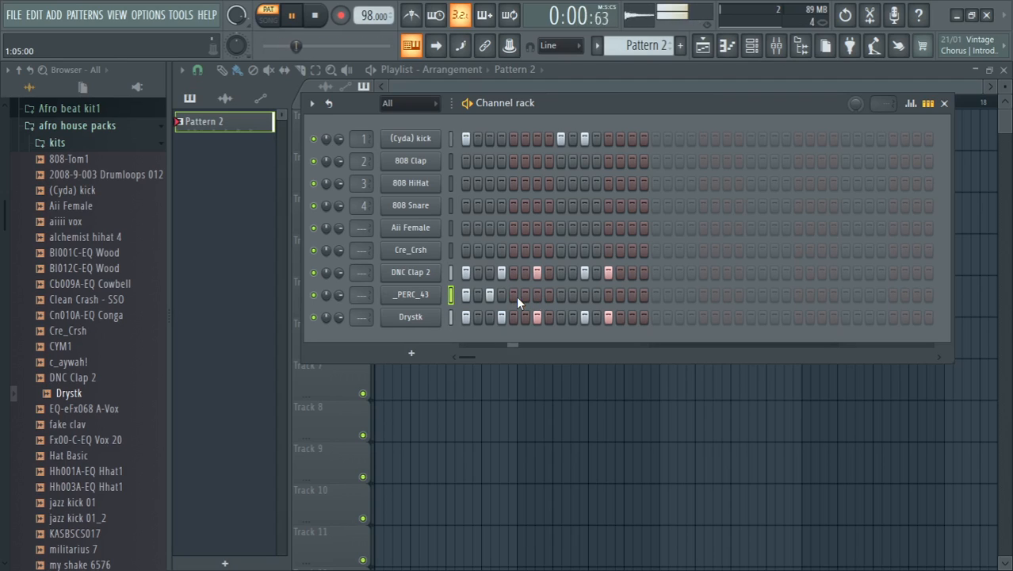
left_click(516, 296)
left_click(526, 298)
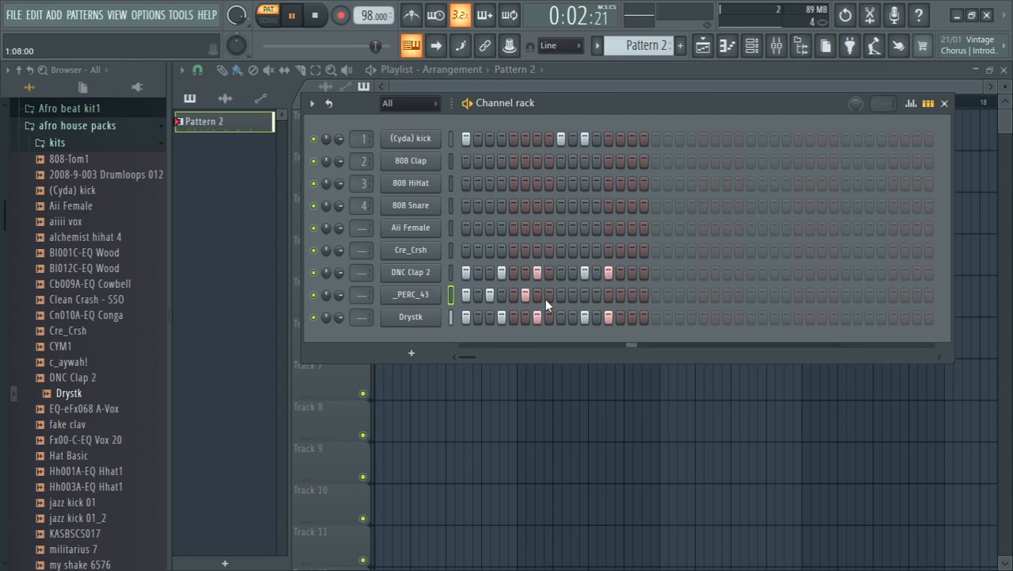
left_click(546, 299)
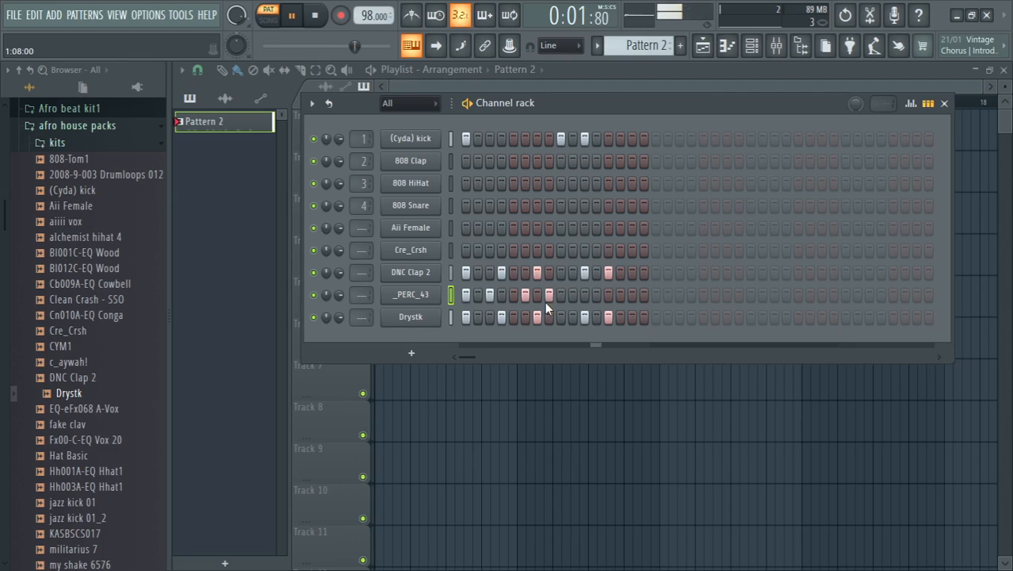
Try extra _PERC_43 hits on steps 12, 10 and 15 during playback, removing each one, and stop the pattern
left_click(593, 295)
left_click(593, 295)
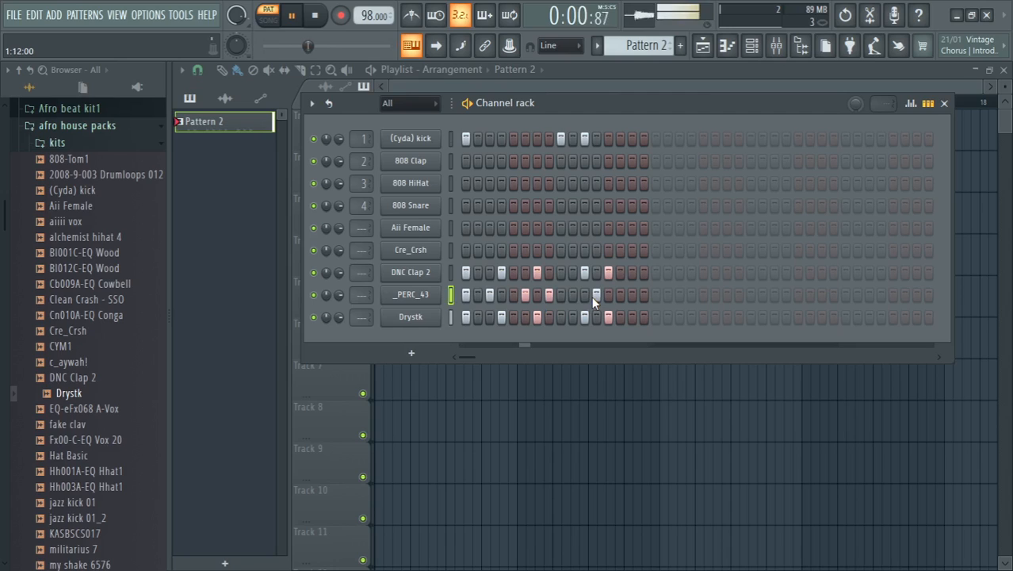
left_click(571, 296)
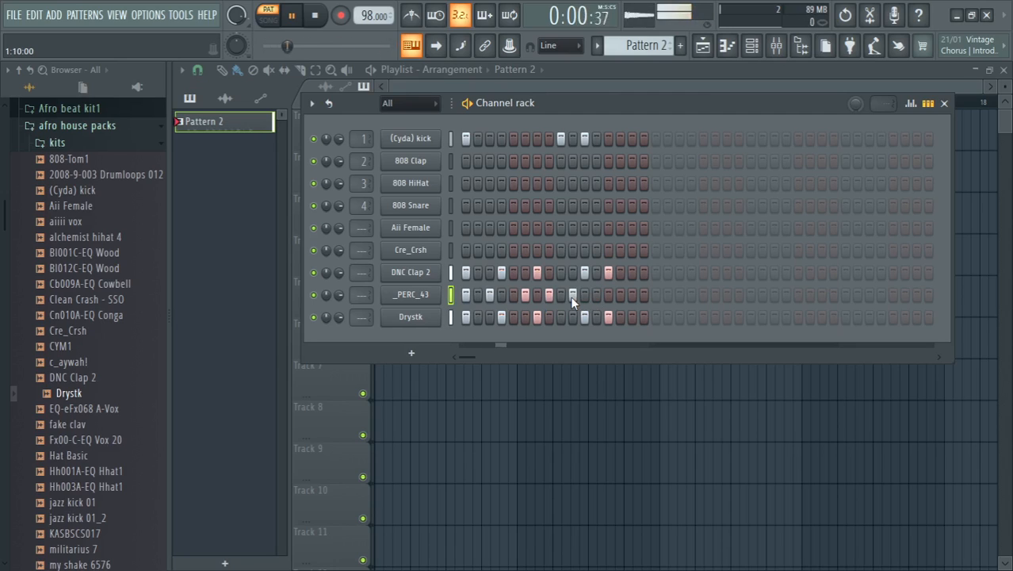
left_click(571, 296)
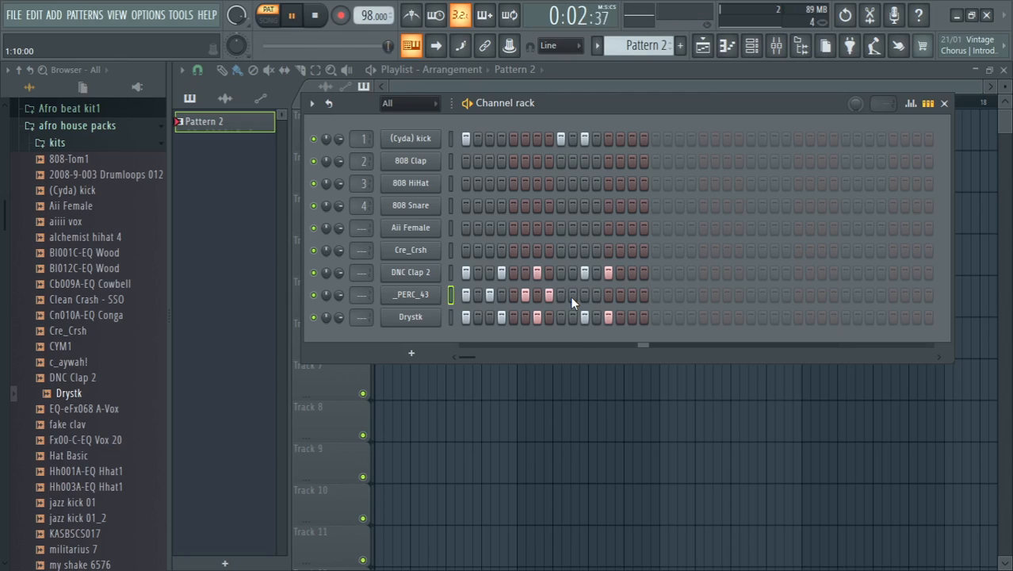
left_click(633, 296)
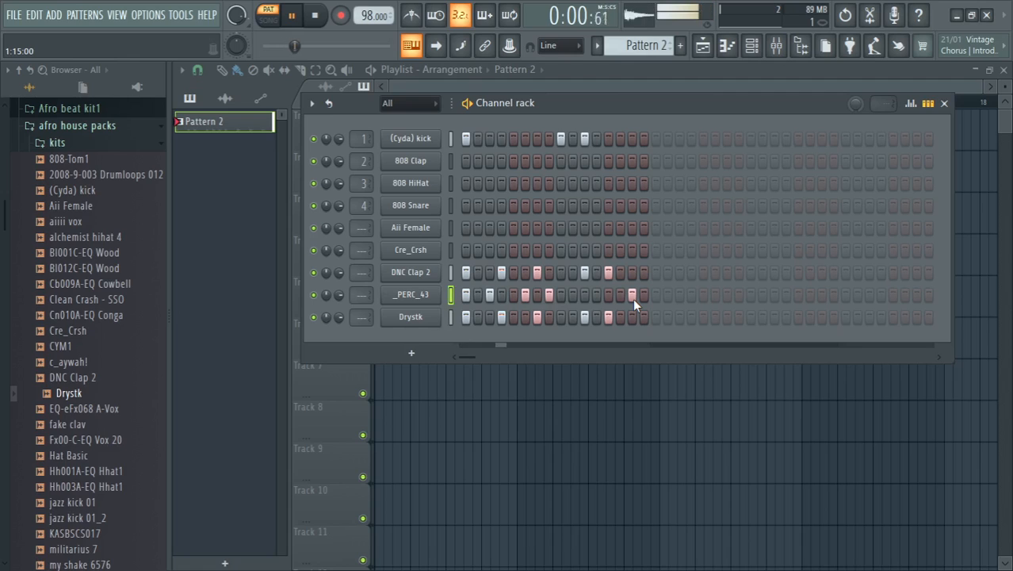
left_click(632, 296)
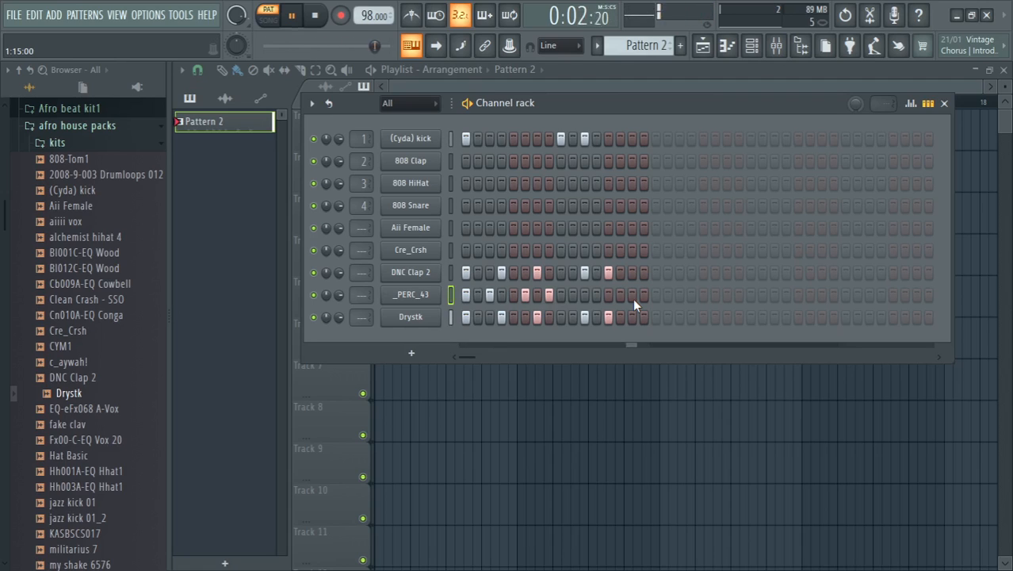
key("space")
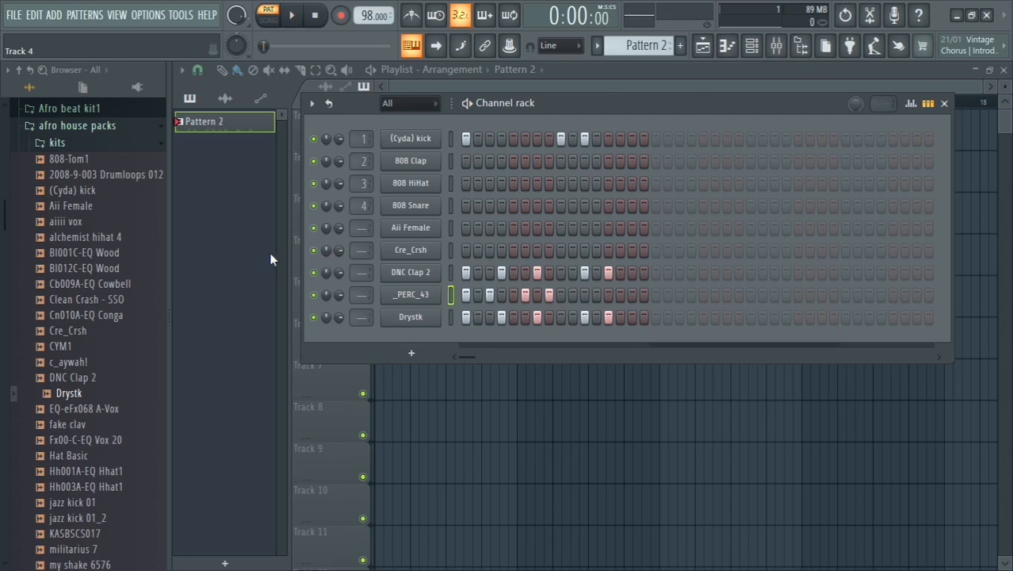
Collapse the kits folder, look into Percussion, and open the Shakers folder inside the Shakers_StayOnBeat pack
left_click_drag(73, 219, 99, 162)
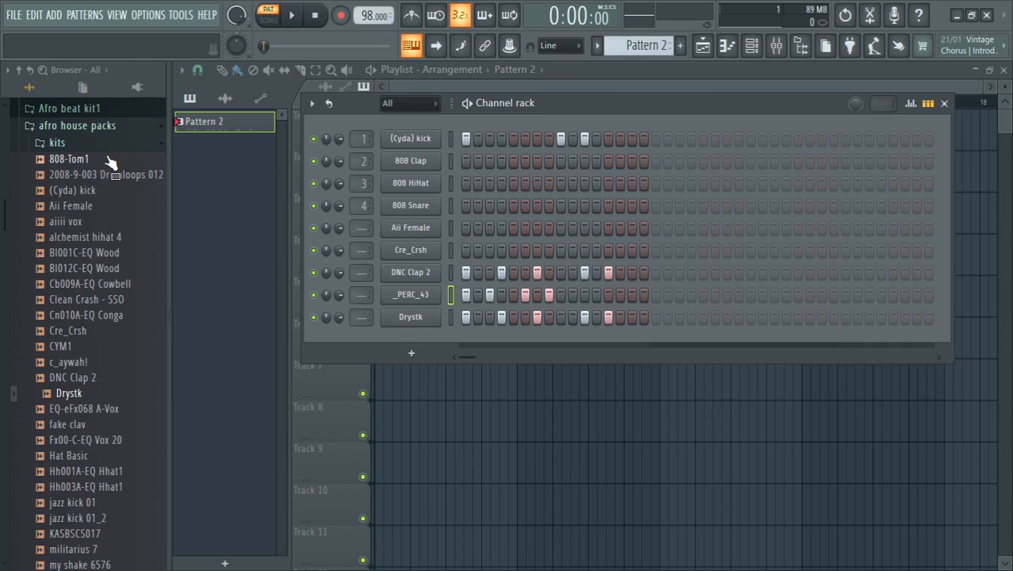
left_click(163, 146)
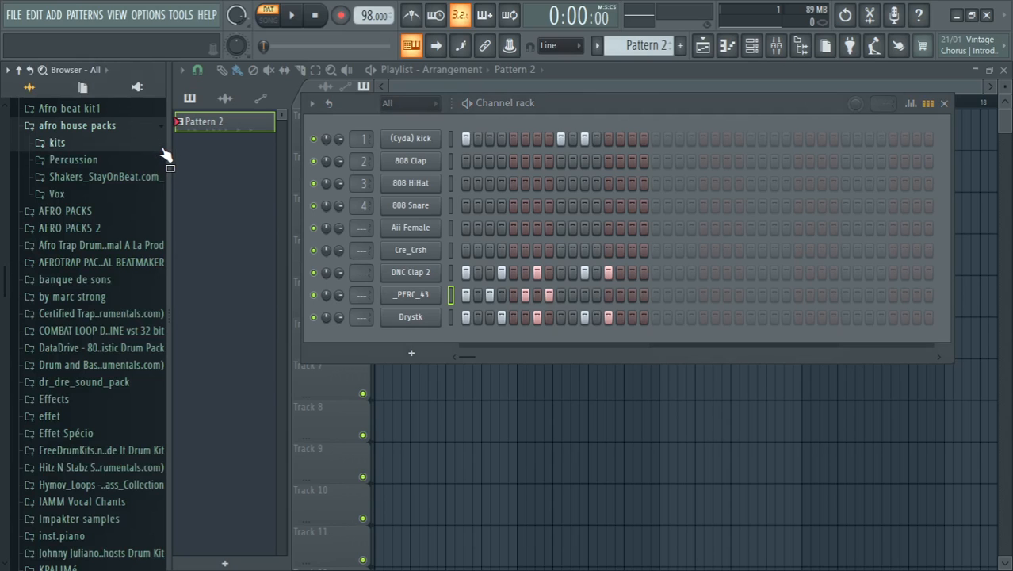
left_click(102, 161)
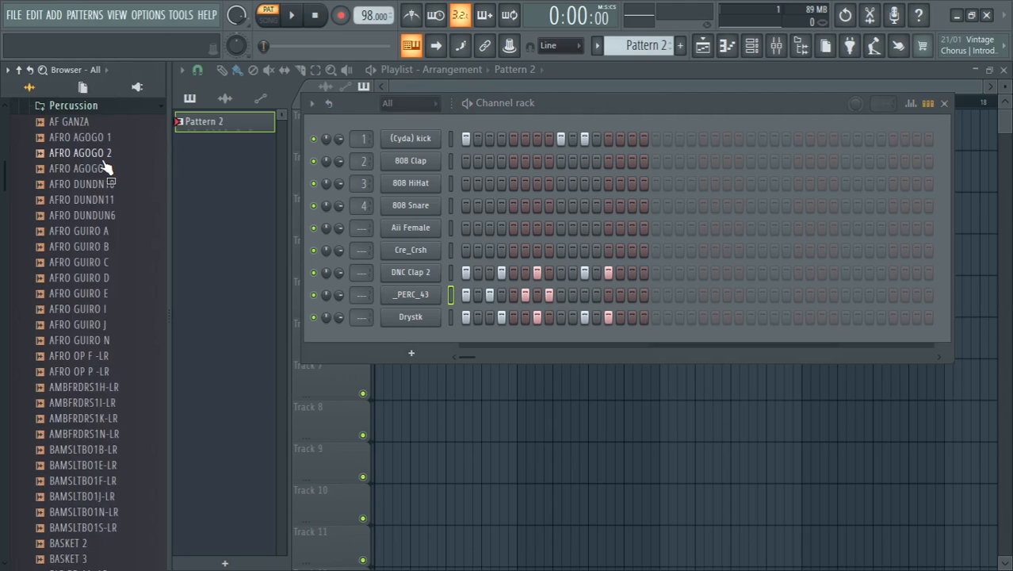
left_click(96, 110)
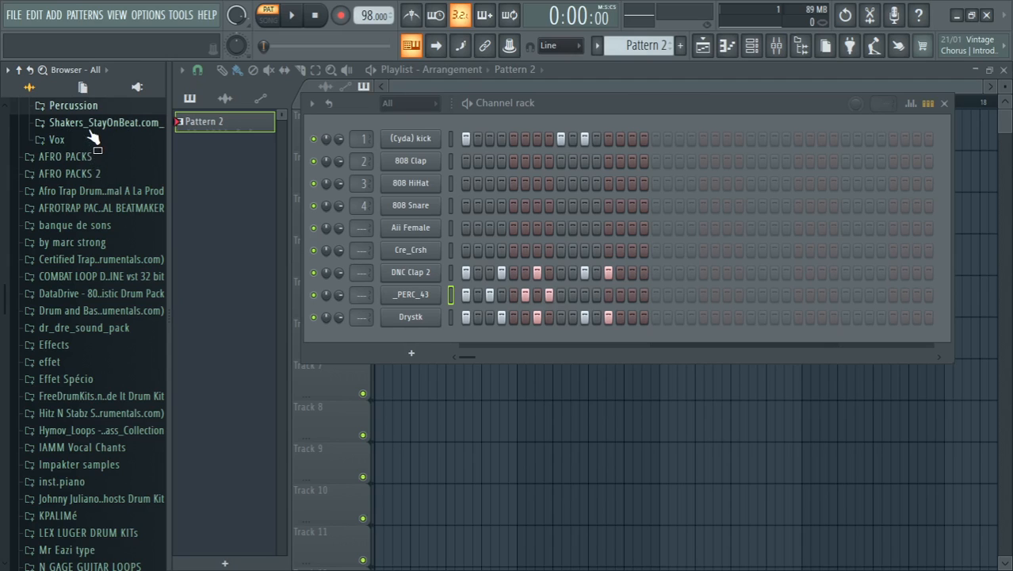
left_click(92, 125)
left_click(79, 140)
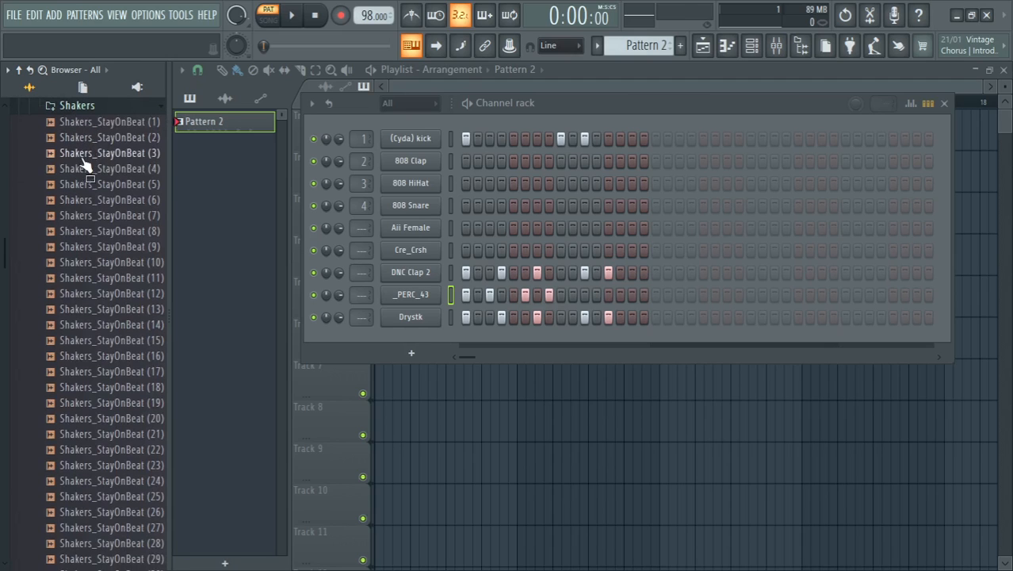
Preview shaker samples 4 and 3, add Shakers_StayOnBeat (3) as a channel below Drystk, and fill all 16 of its steps during playback
left_click(86, 169)
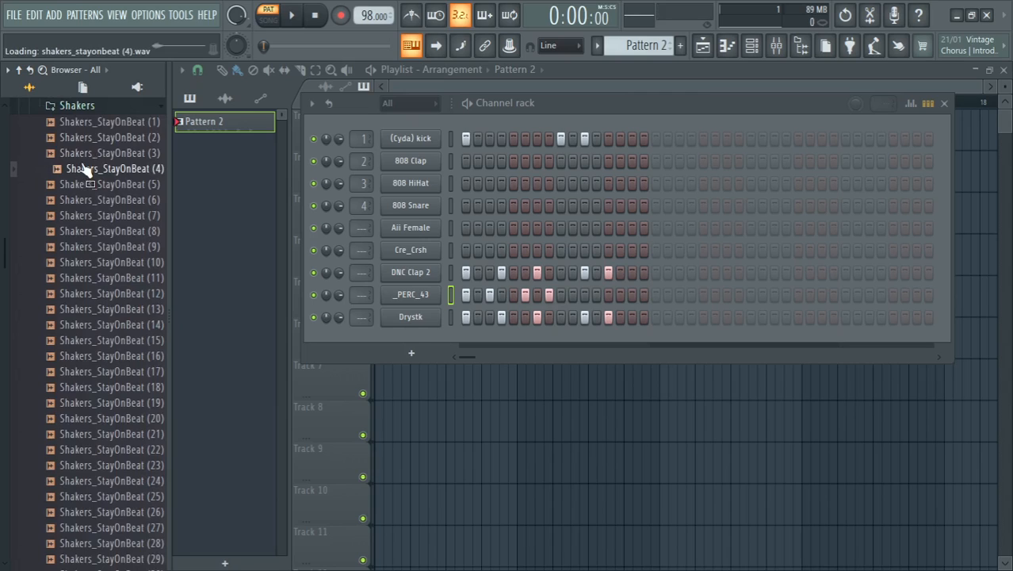
left_click(85, 155)
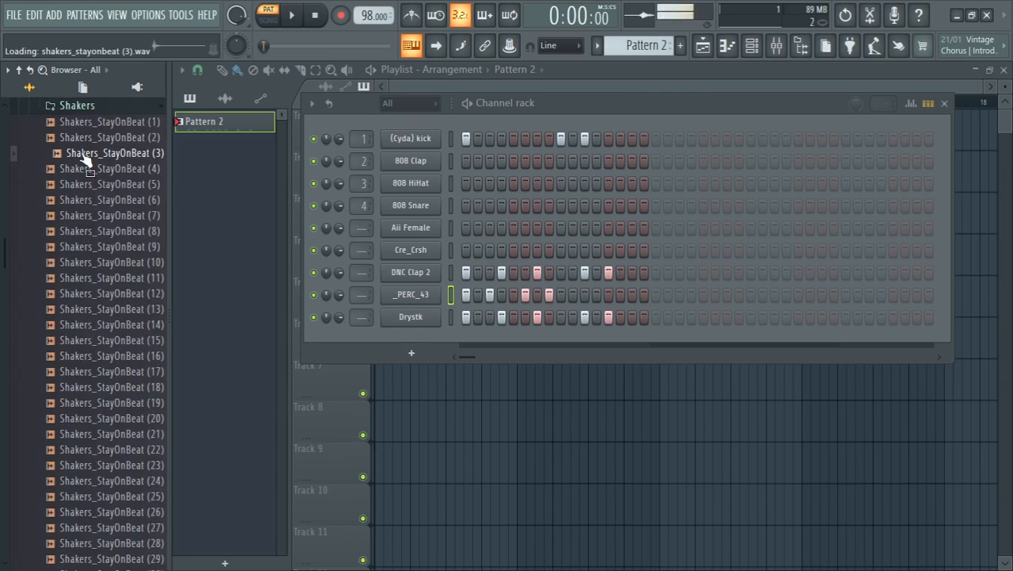
left_click_drag(86, 157, 413, 343)
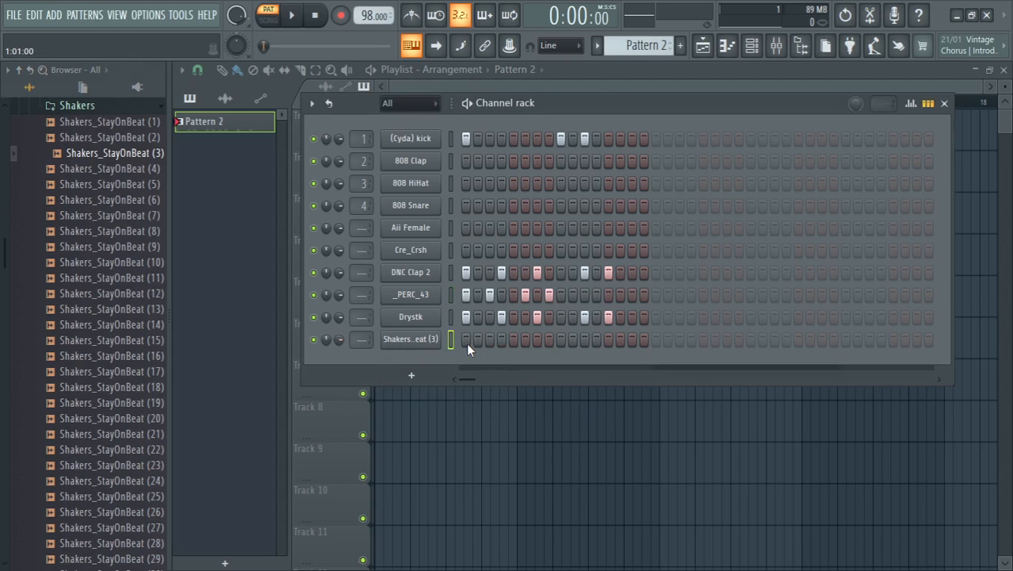
key("space")
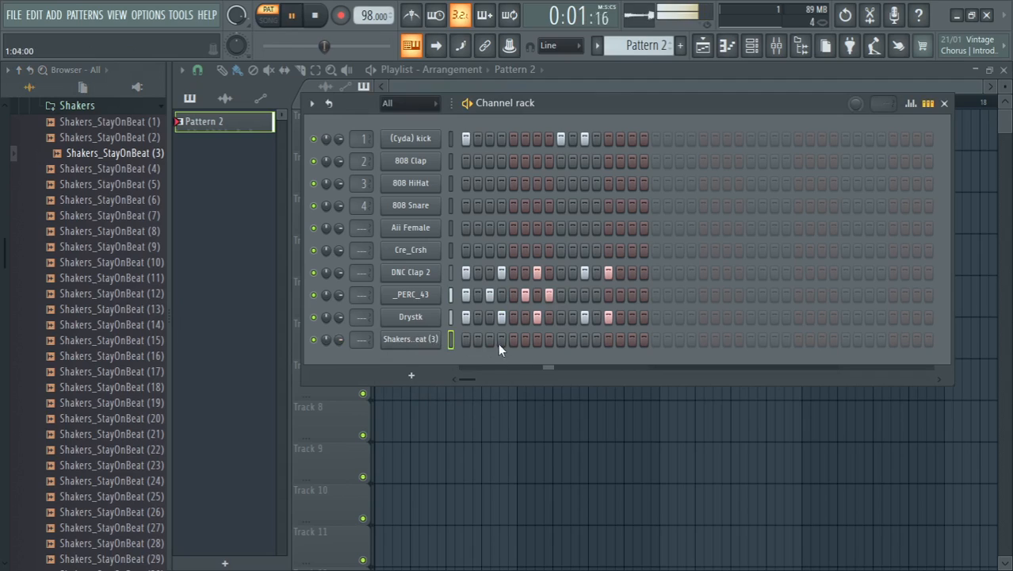
left_click_drag(464, 341, 638, 338)
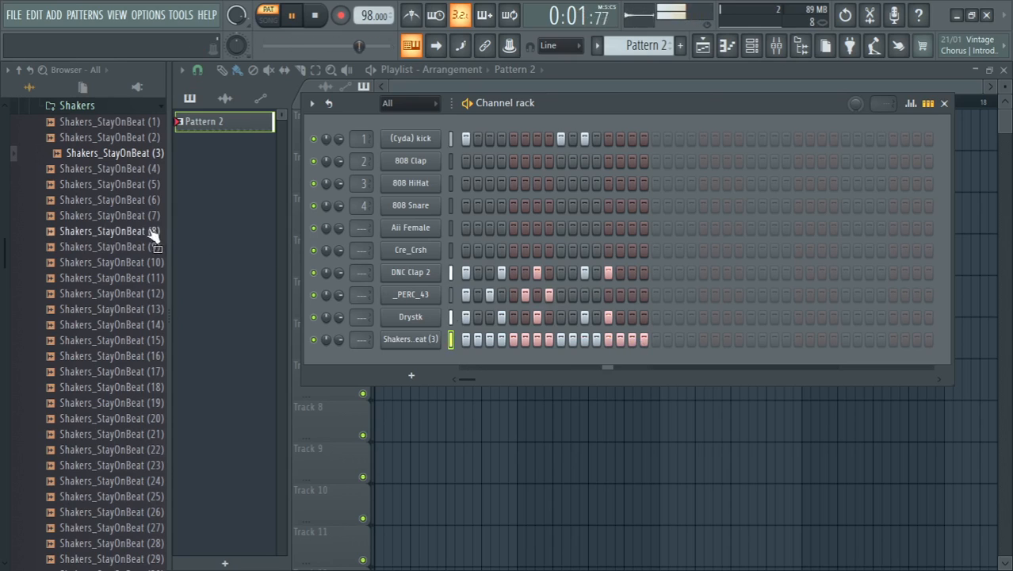
Add Shakers_StayOnBeat (6) as a channel below the first shaker and program hits on steps 1, 4, 5, 10, 13 and 14
left_click(110, 202)
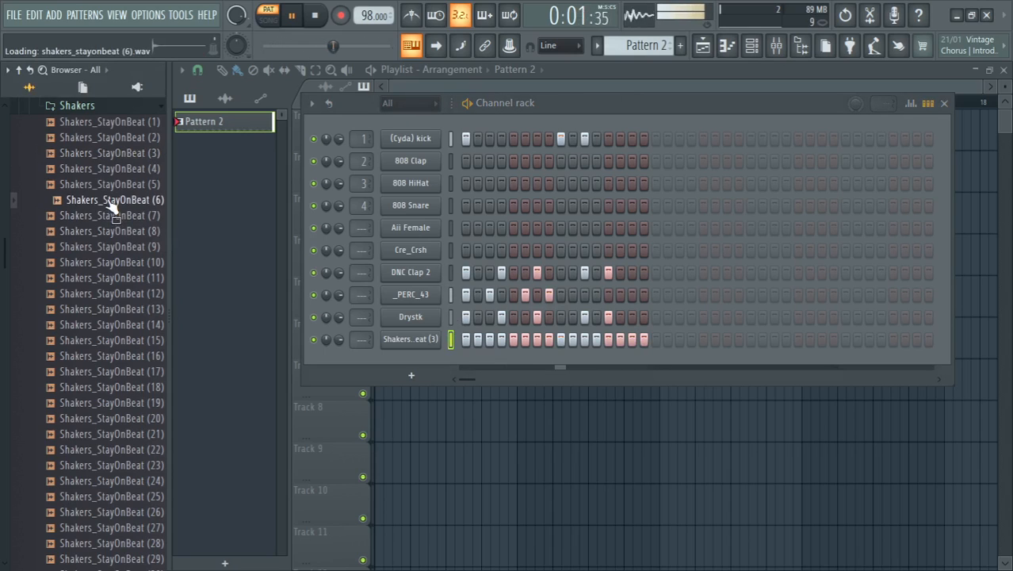
left_click_drag(111, 200, 432, 360)
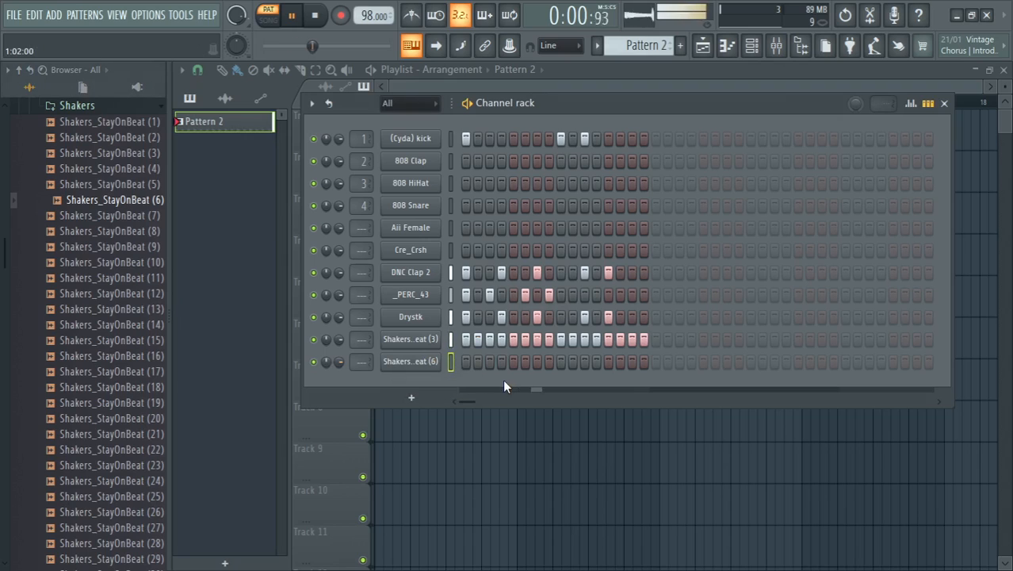
left_click(466, 364)
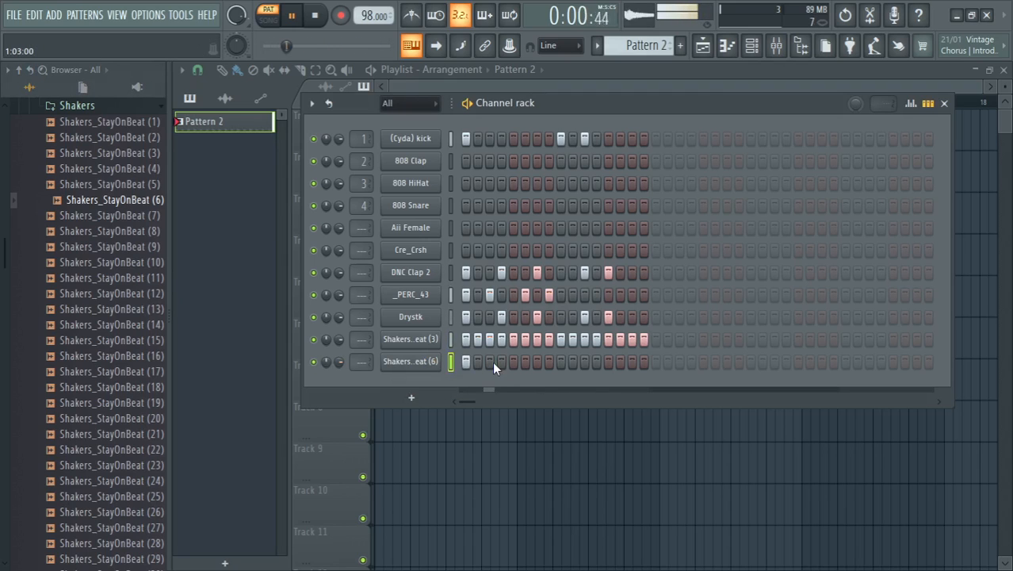
left_click(501, 362)
left_click(513, 360)
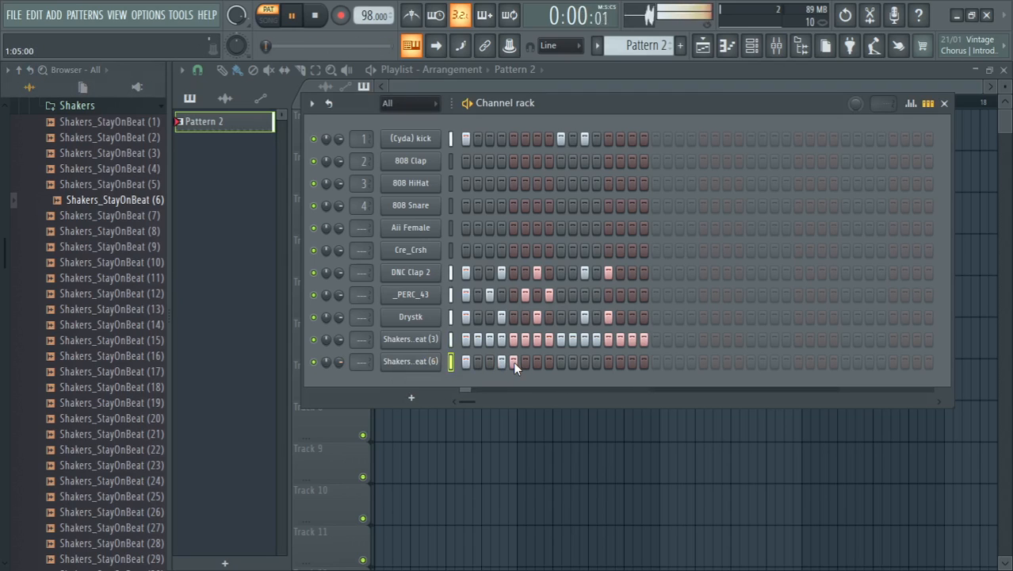
left_click(572, 361)
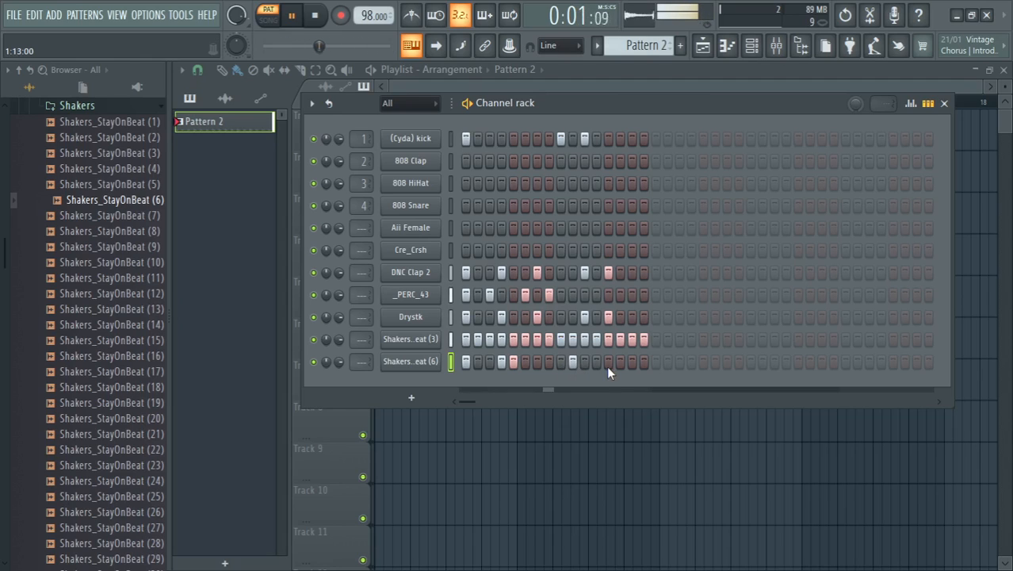
left_click(608, 362)
left_click(617, 362)
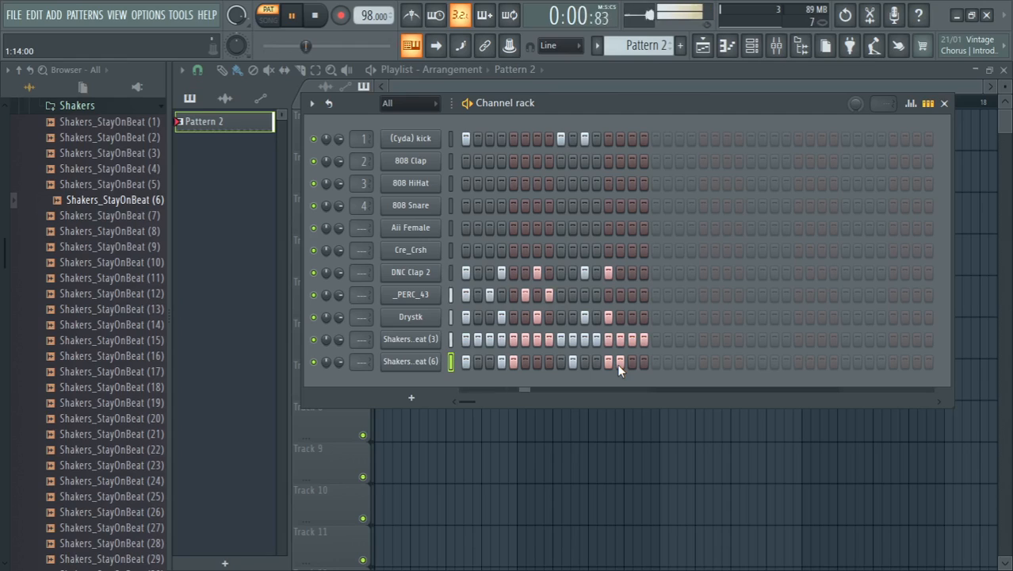
Stop playback, switch from pattern to song mode, and hide the Channel rack to reveal the Playlist
key("space")
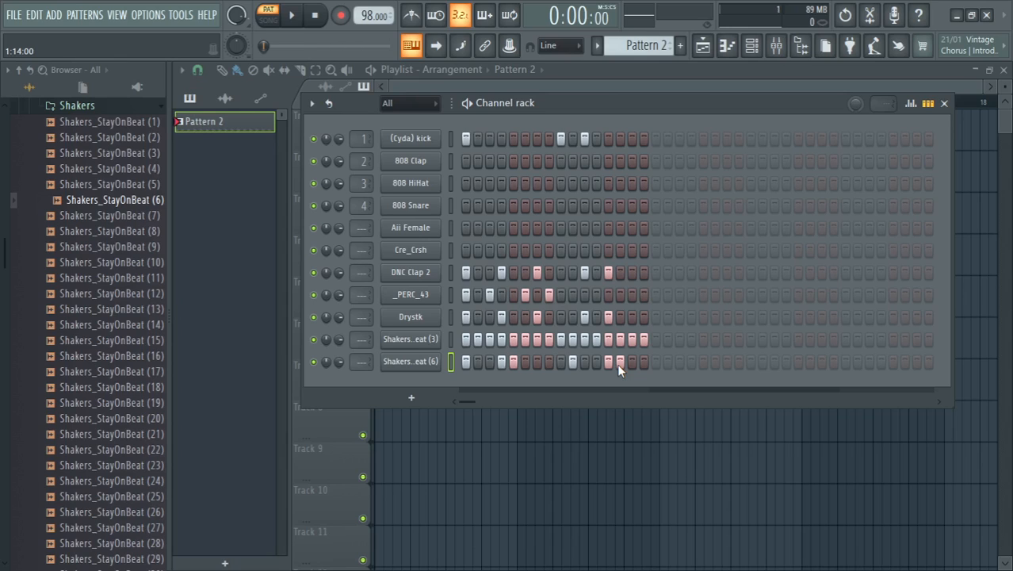
left_click(274, 24)
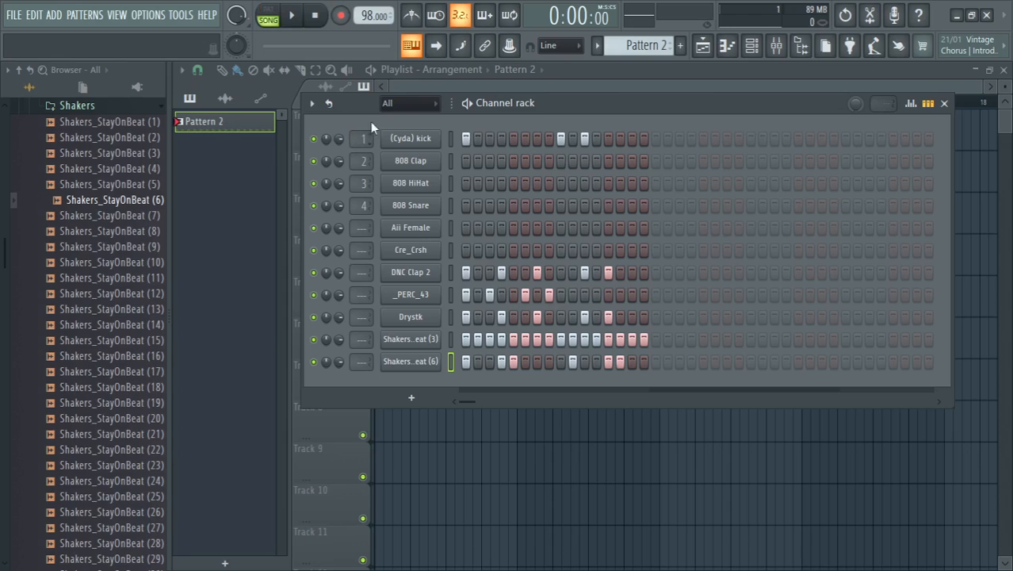
key("F6")
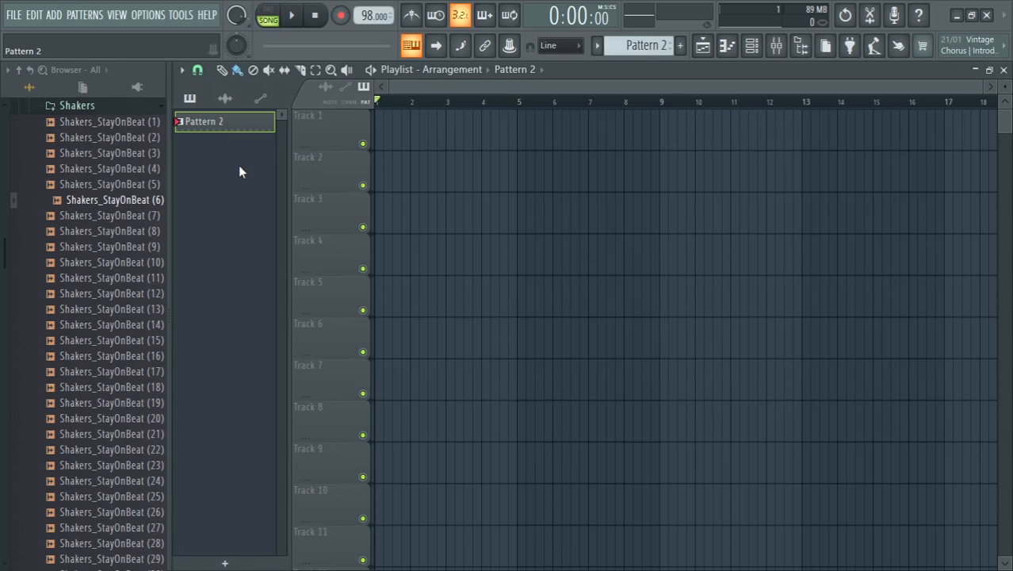
Place a Pattern 2 clip at bar 1 of Track 1 and split the pattern by channel into separate patterns
left_click(455, 133)
left_click_drag(472, 133, 369, 143)
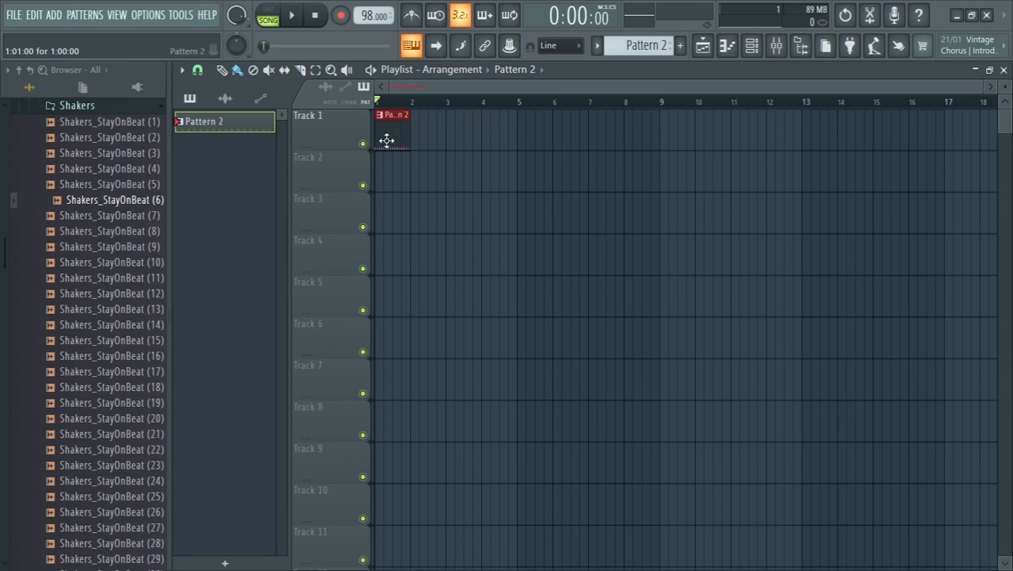
right_click(388, 142)
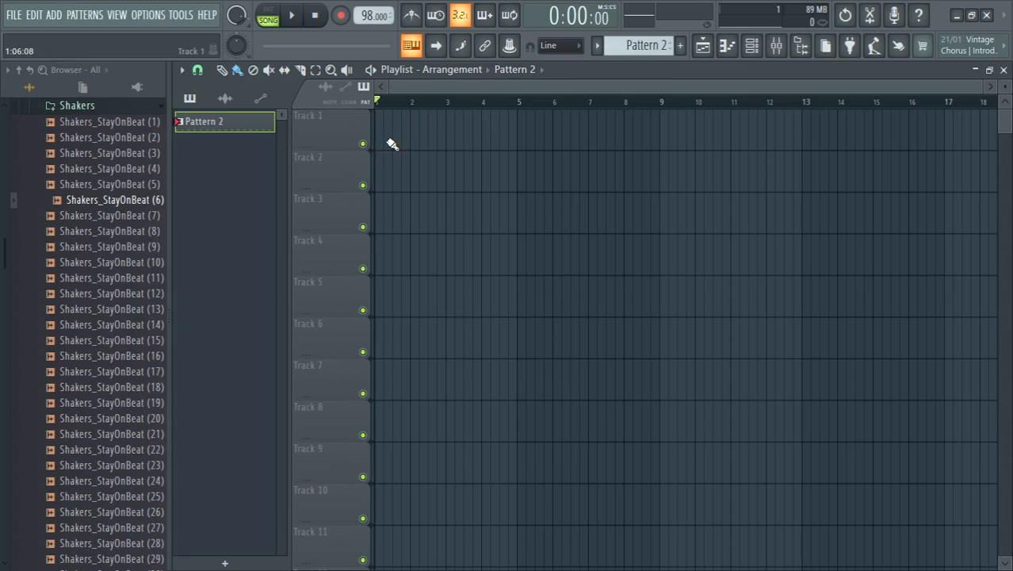
mouse_move(389, 139)
left_mouse_down()
mouse_move(407, 129)
mouse_move(357, 139)
left_mouse_up()
right_click(255, 125)
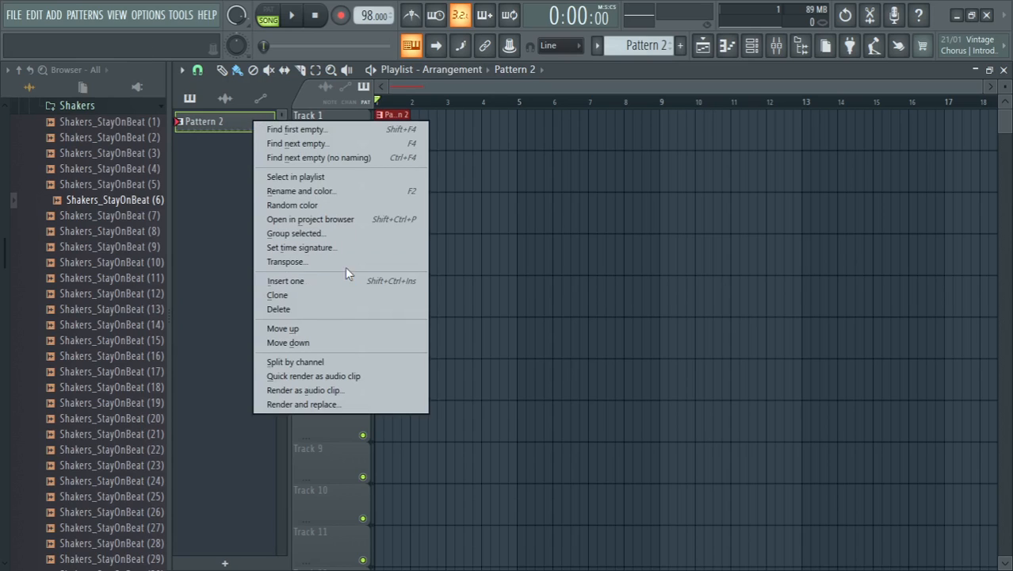
left_click(306, 364)
Delete all the stacked split-pattern clips from bar 1 of Track 1, leaving the Playlist empty
left_click(395, 136)
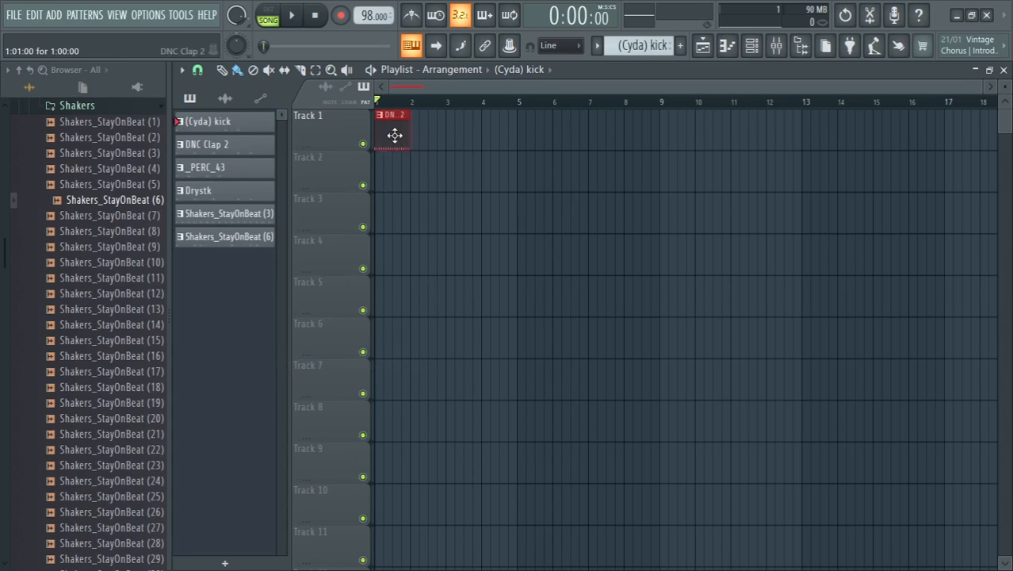
right_click(394, 136)
right_click(395, 135)
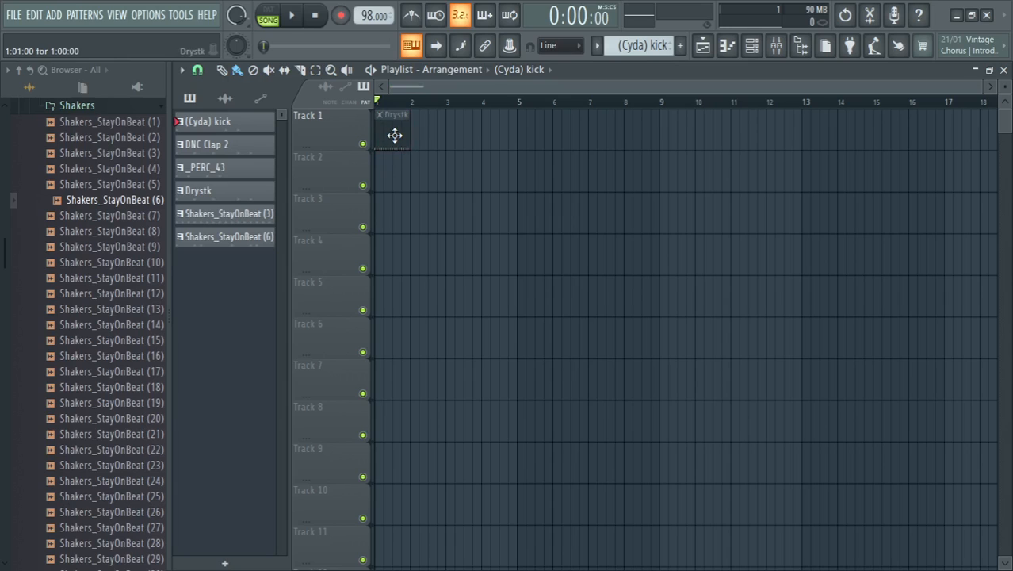
right_click(395, 135)
right_click(395, 136)
right_click(394, 135)
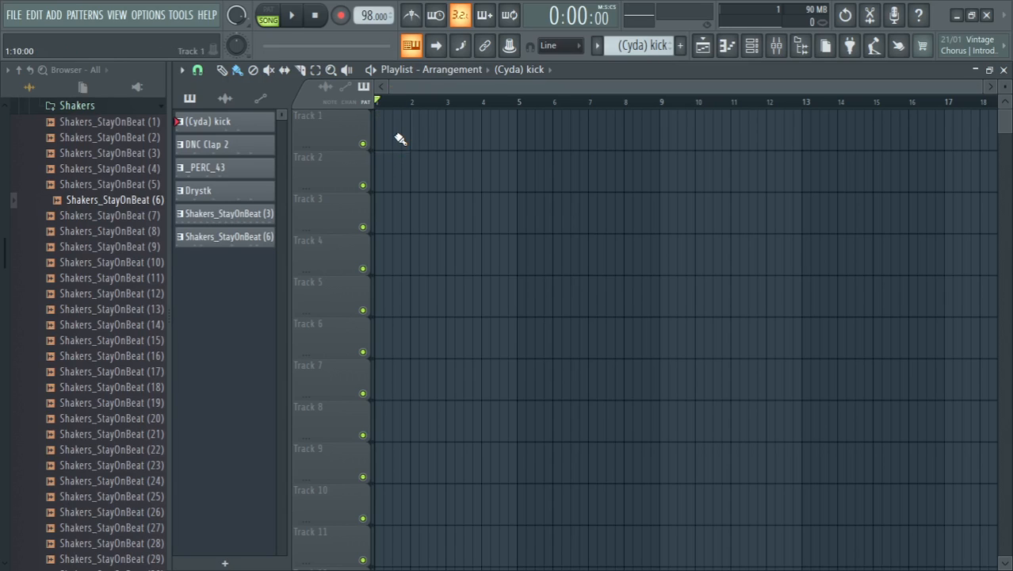
Place DNC Clap 2 clips at bars 1, 2 and 3 of Track 1, and check its steps in the Channel rack
left_click(228, 127)
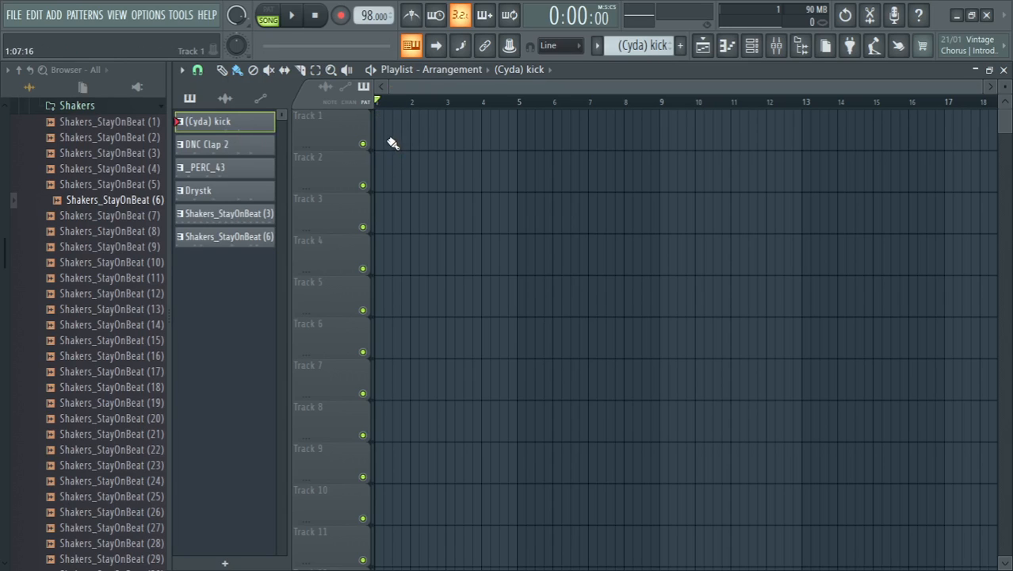
left_click(206, 145)
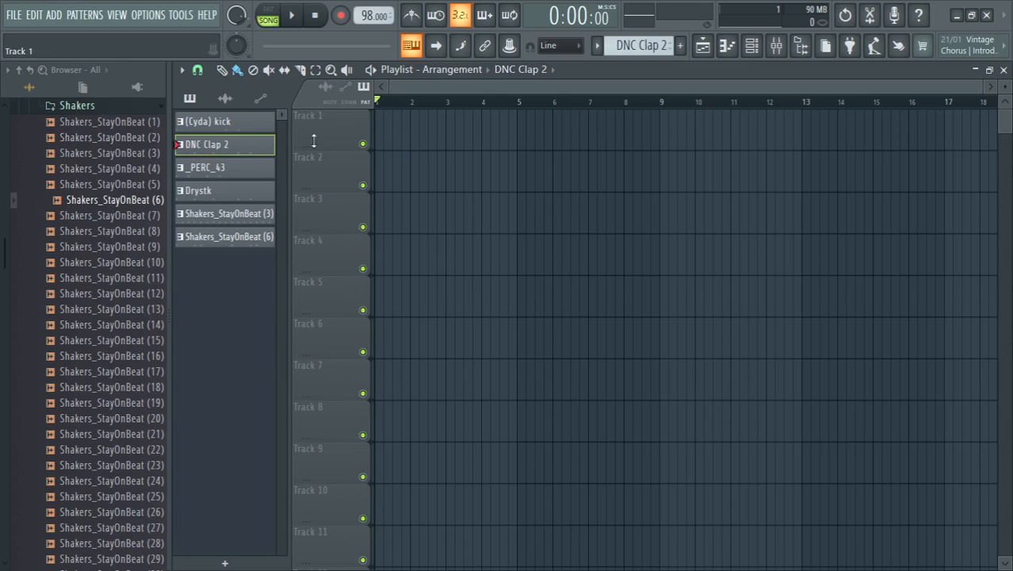
left_click(397, 136)
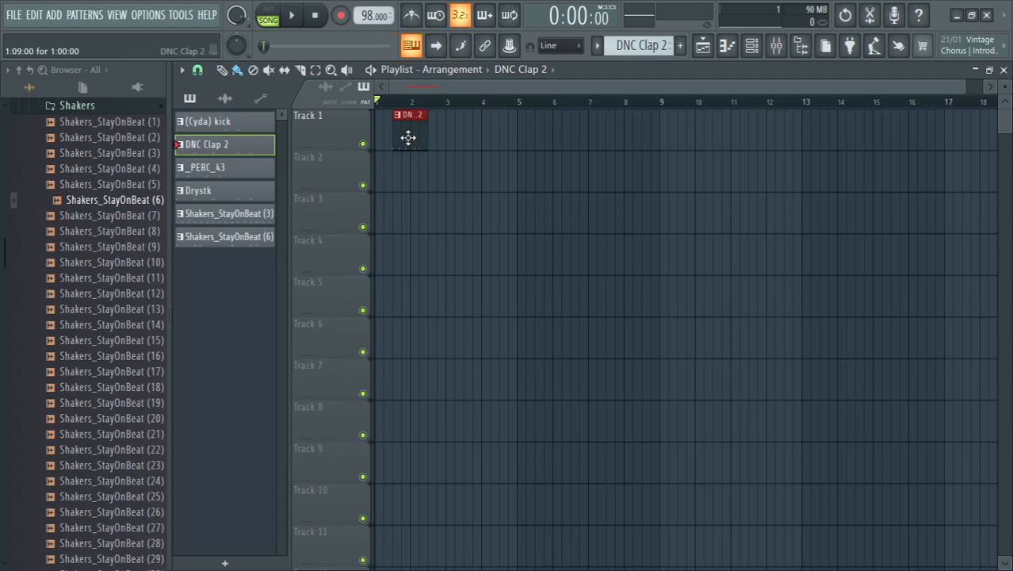
left_click_drag(408, 137, 366, 136)
left_click(431, 147)
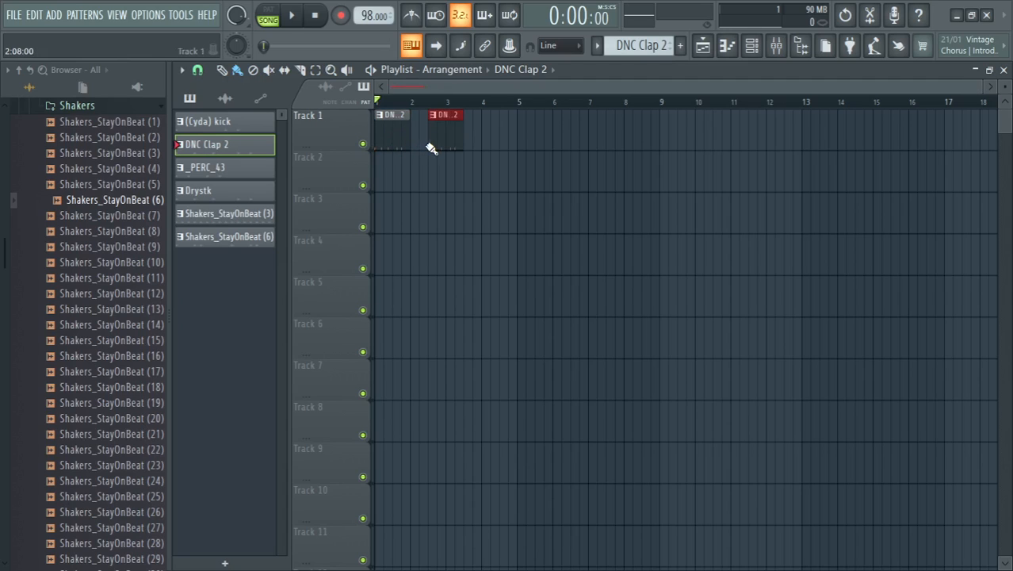
left_click_drag(450, 135, 431, 140)
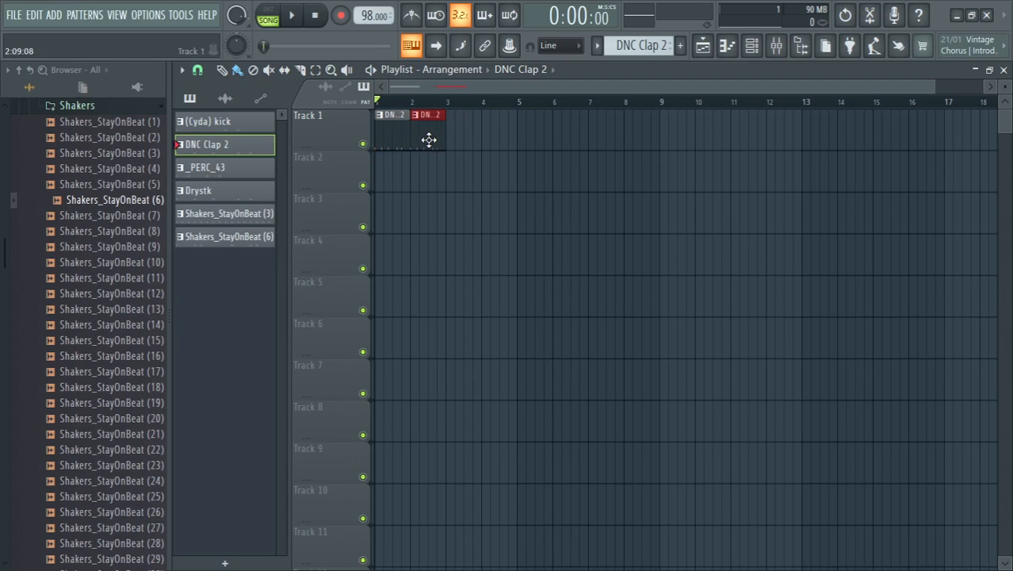
left_click(457, 138)
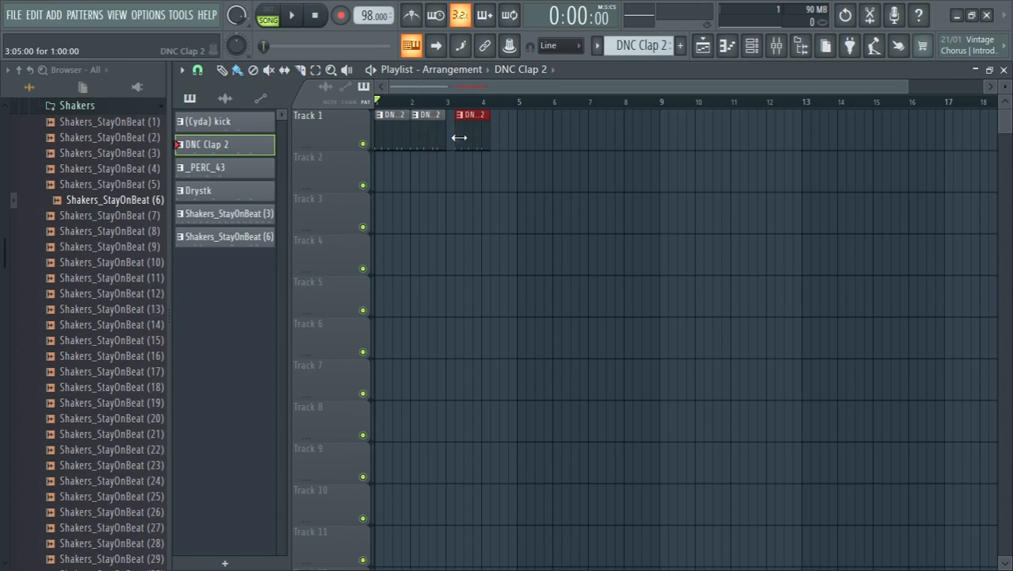
left_click_drag(480, 135, 469, 135)
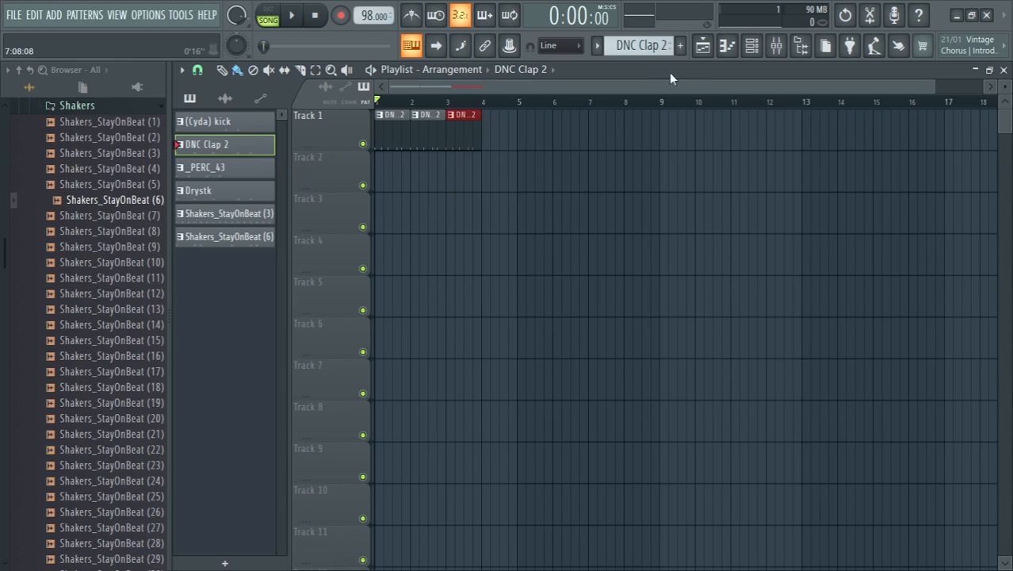
left_click(760, 59)
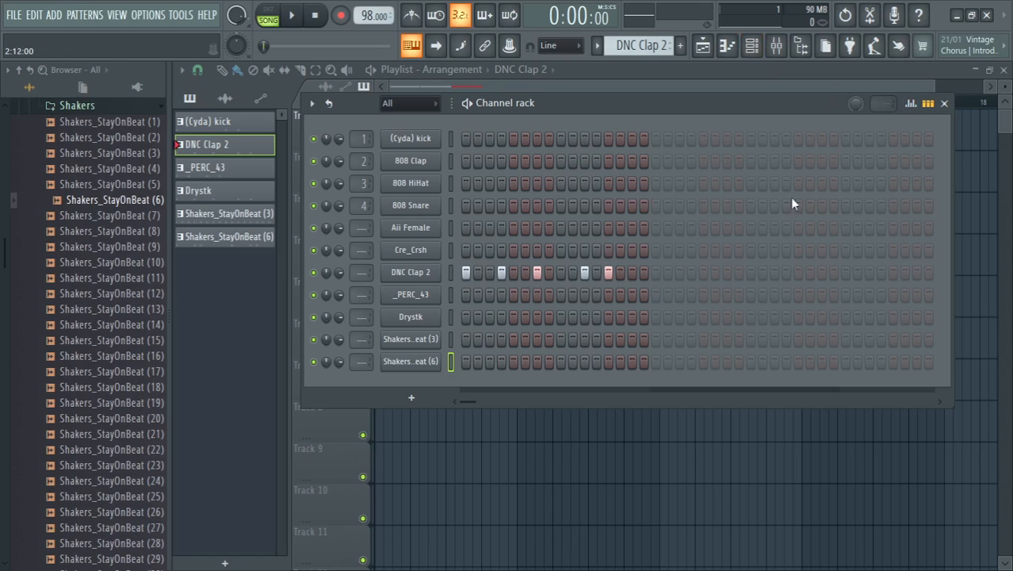
left_click(944, 104)
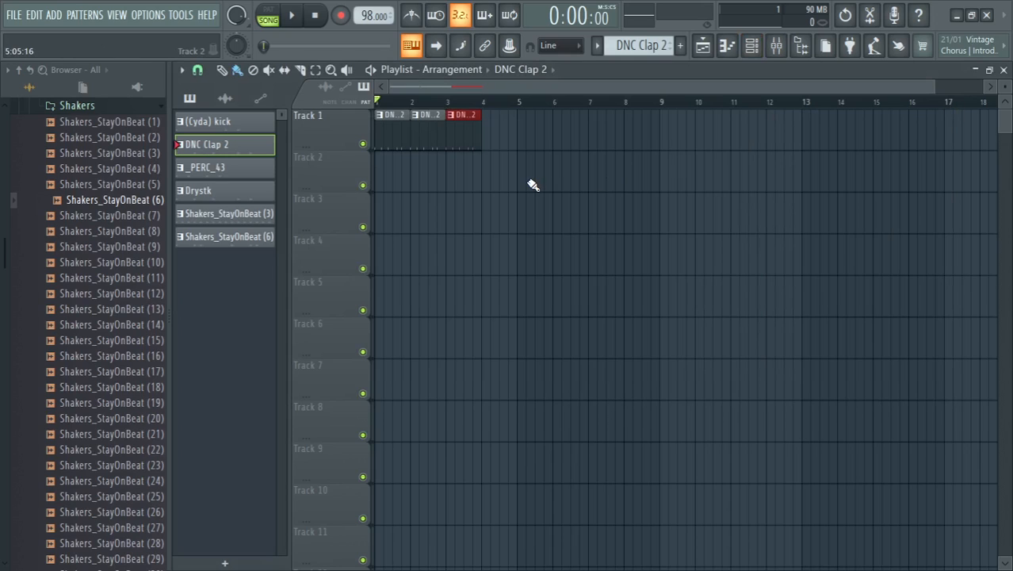
Place _PERC_43 clips at bars 2 and 3 of Track 2, and Drystk clips at bars 2 and 3 of Track 3
left_click(246, 173)
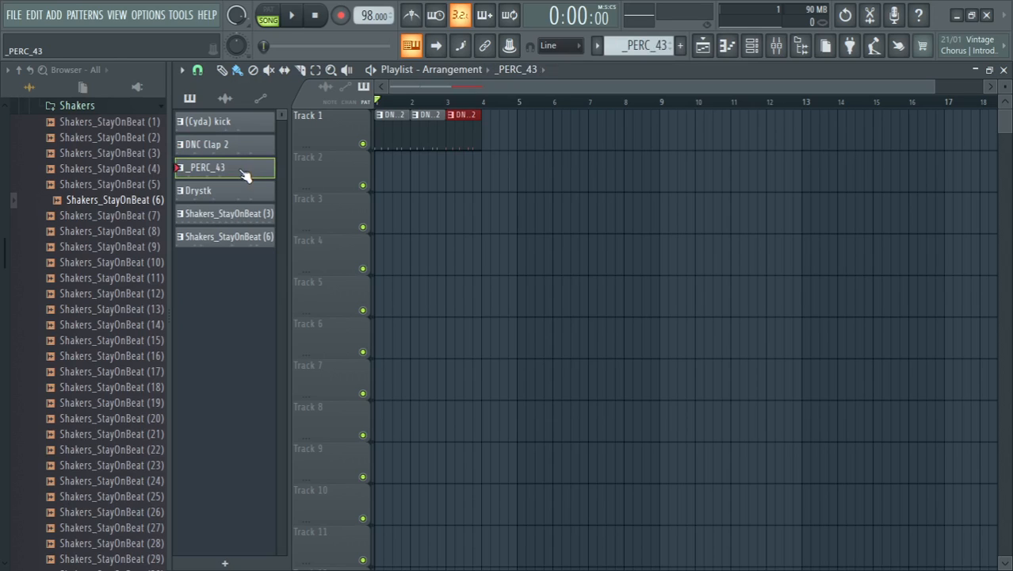
left_click(418, 178)
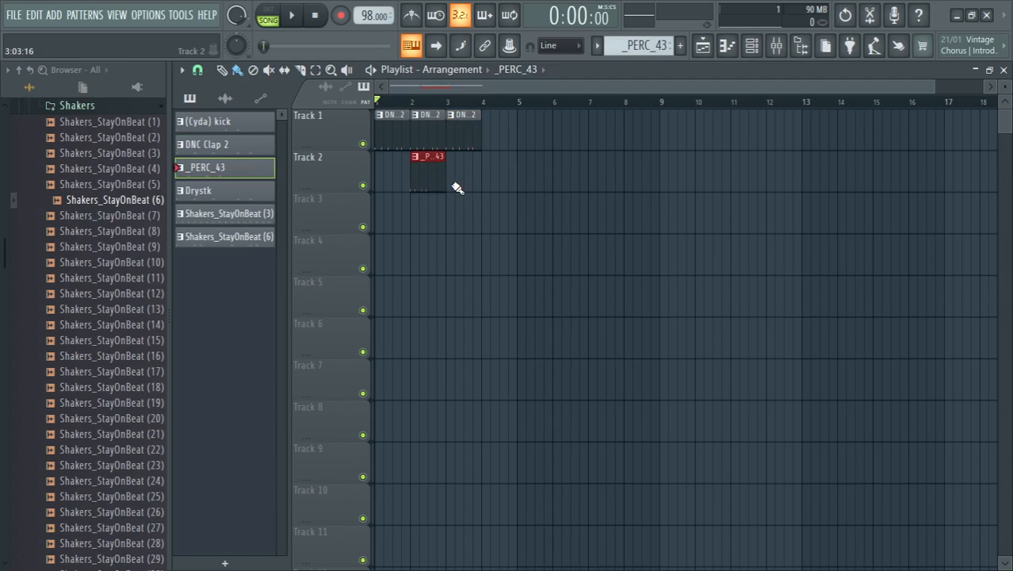
left_click(457, 188)
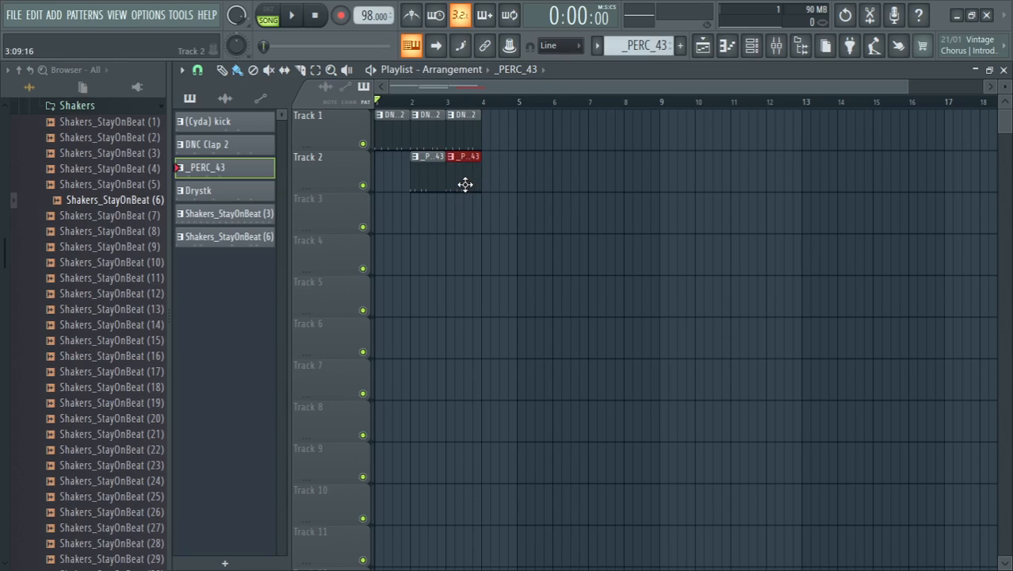
left_click(223, 199)
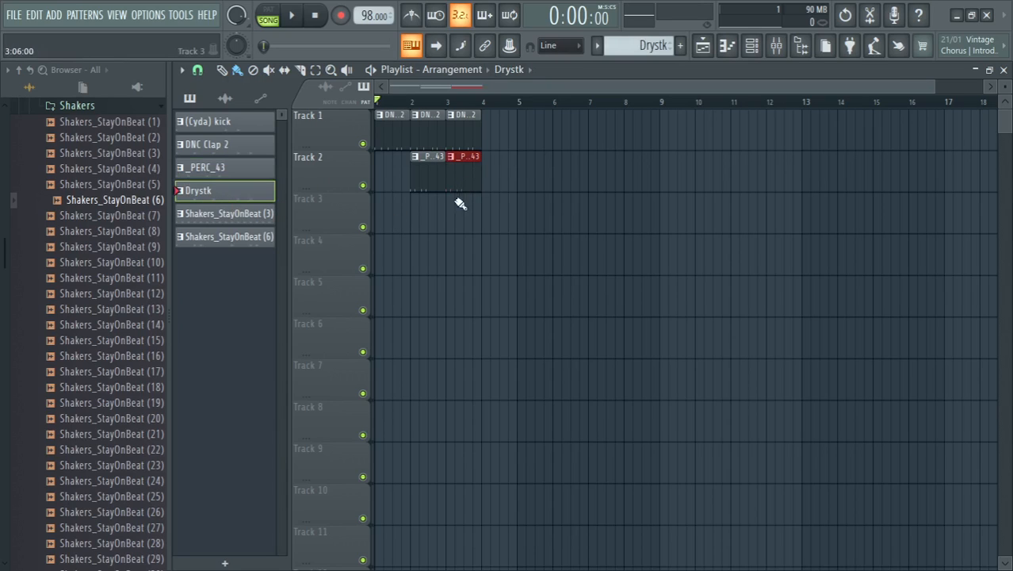
left_click(412, 217)
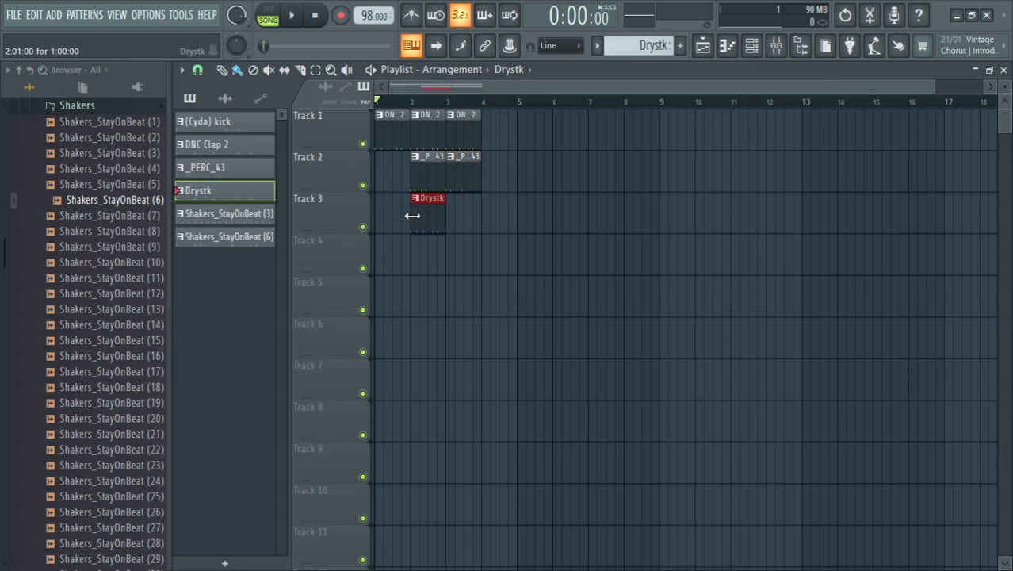
left_click(453, 221)
Place Shakers_StayOnBeat (3) clips at bars 2 and 1 of Track 4
left_click(224, 216)
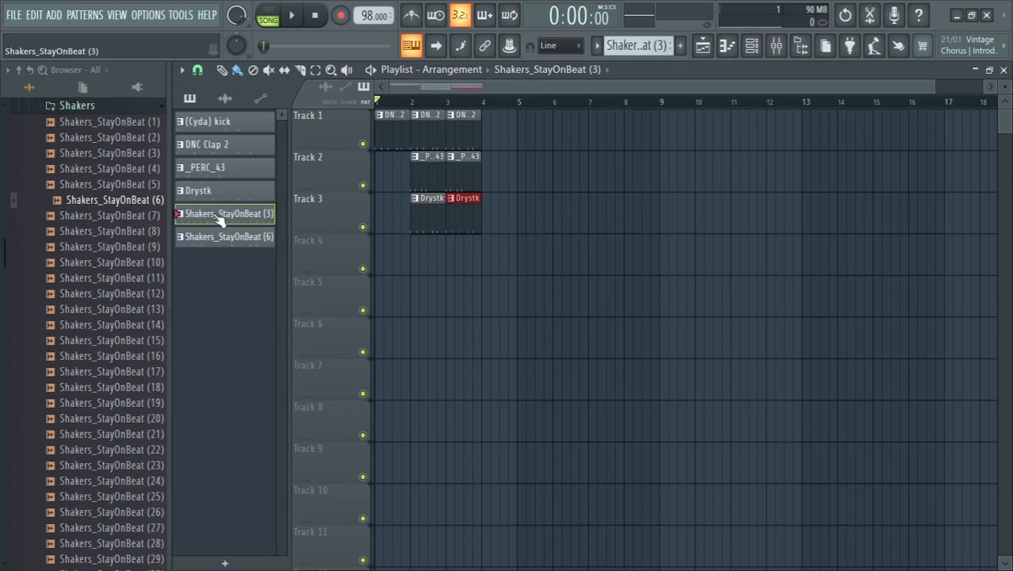
left_click(415, 263)
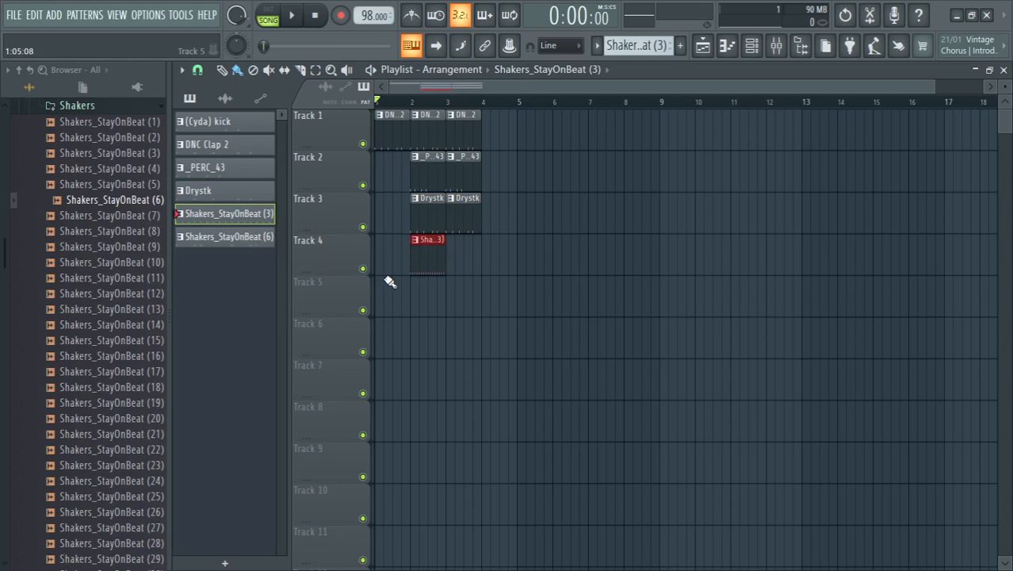
left_click(389, 282)
left_click_drag(394, 284, 387, 242)
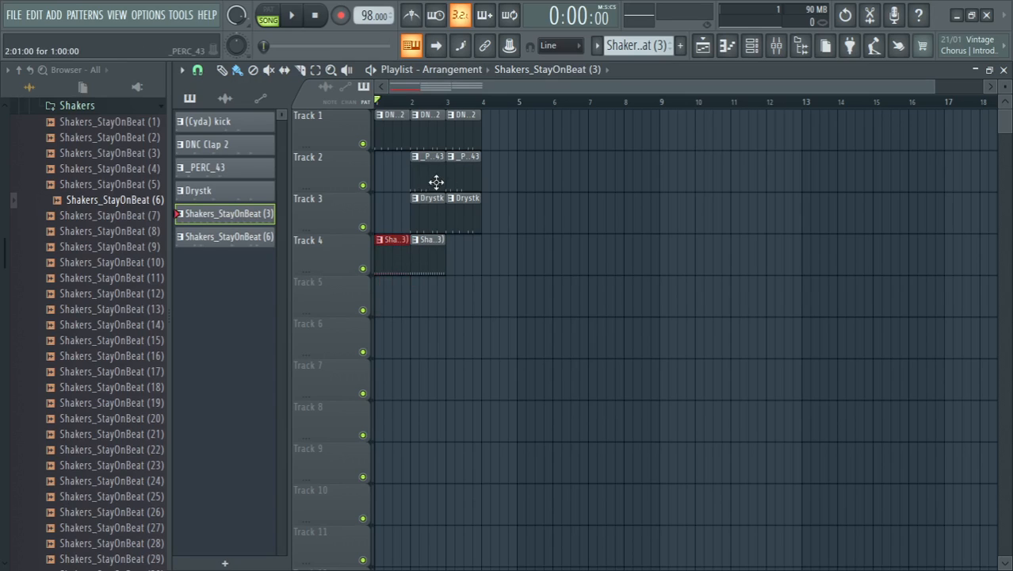
Shift all clips from bar 2 onward on Tracks 1 to 4 one bar later, and move the first DNC Clap 2 clip to bar 2
left_click(315, 71)
left_click_drag(502, 262, 426, 133)
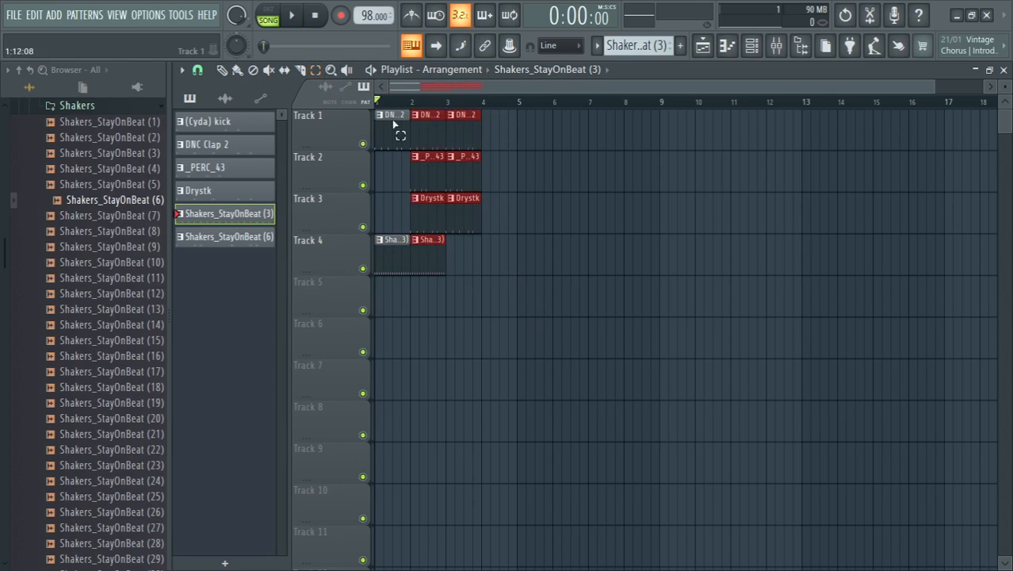
left_click(223, 70)
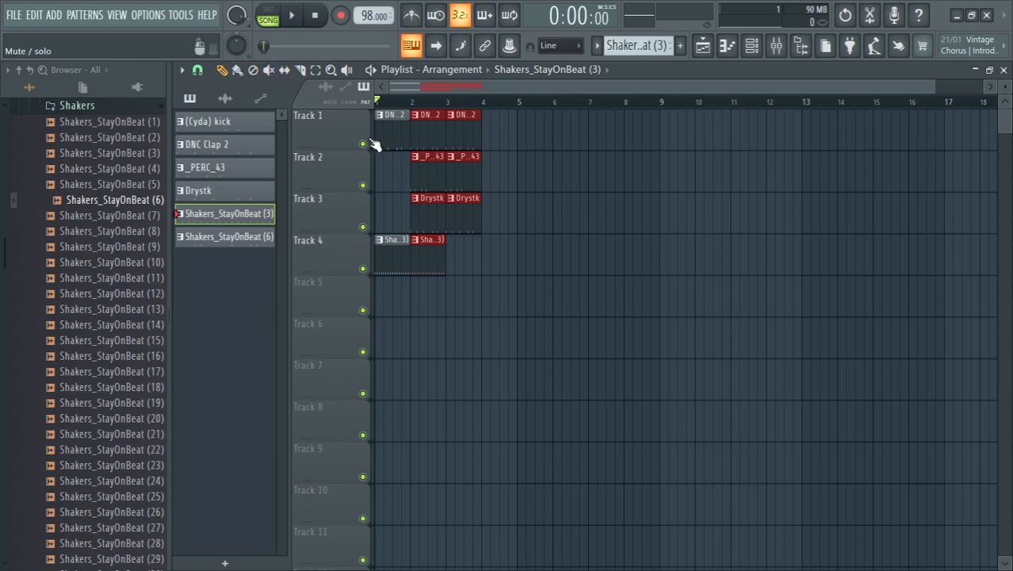
left_click_drag(422, 136, 457, 131)
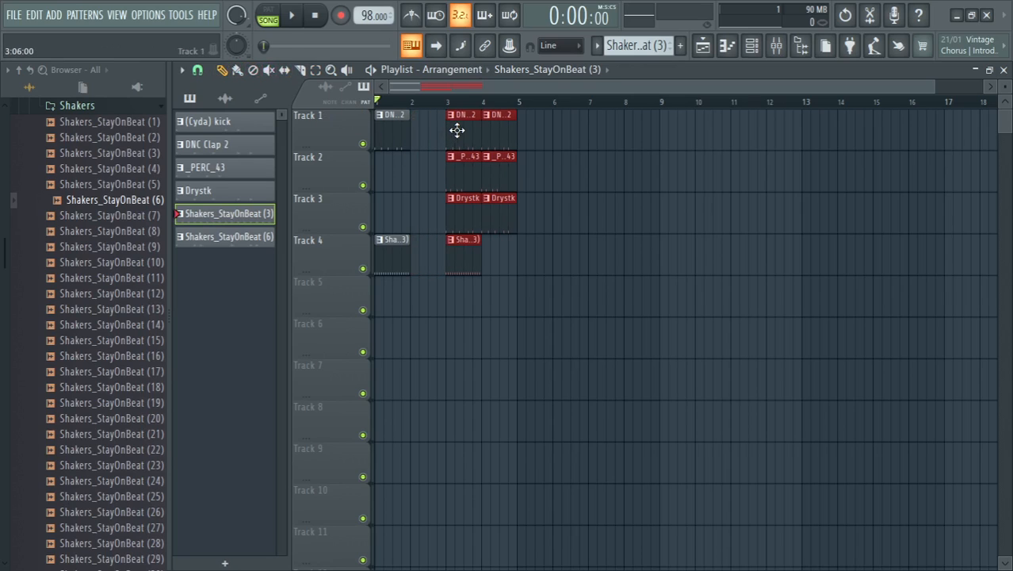
left_click(462, 125)
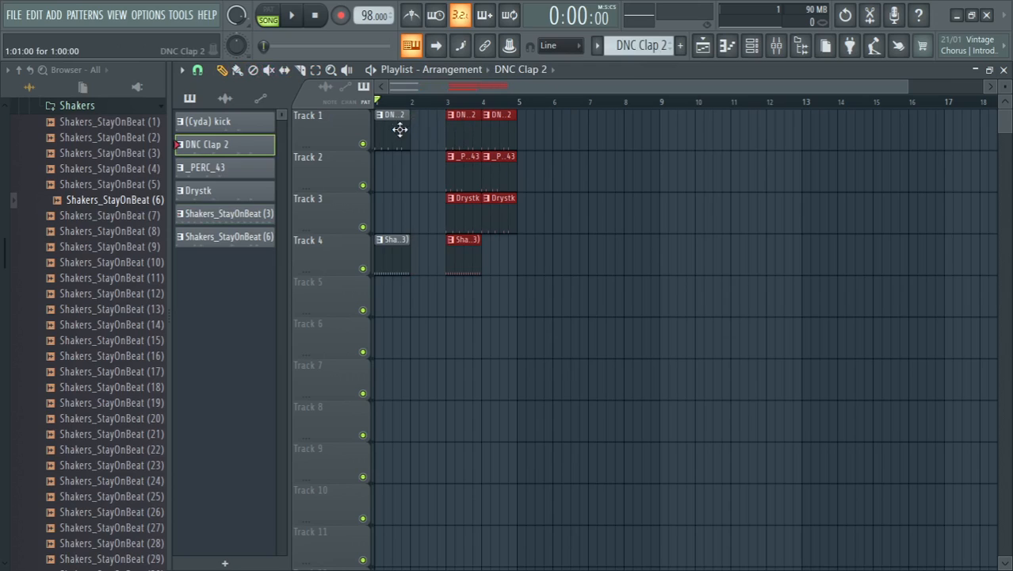
left_click_drag(390, 124, 422, 115)
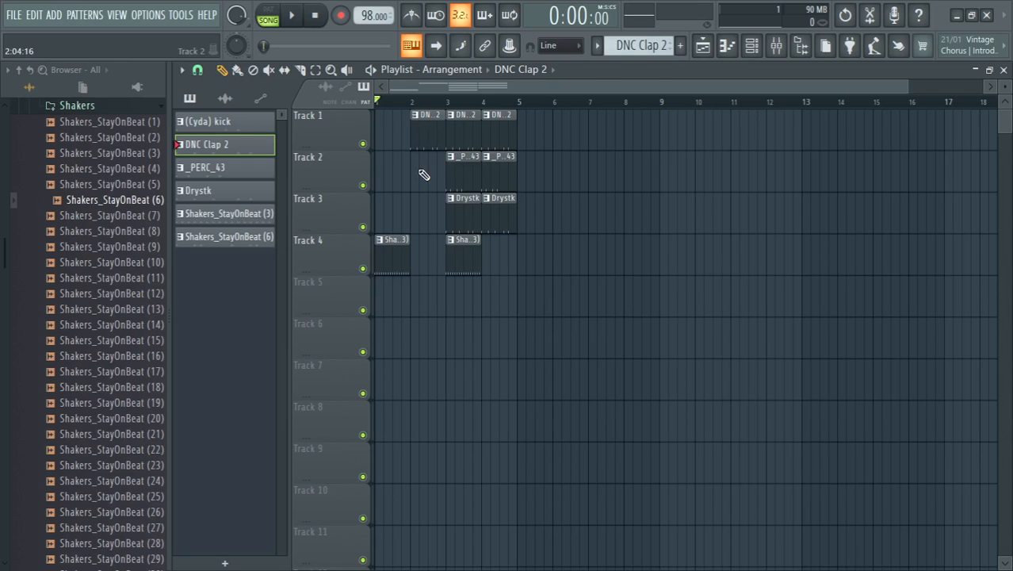
Place a Shakers_StayOnBeat (3) clip at bar 2 of Track 4 and Shakers_StayOnBeat (6) clips at bars 3 and 4 of Track 5
left_click(389, 249)
left_click(414, 264)
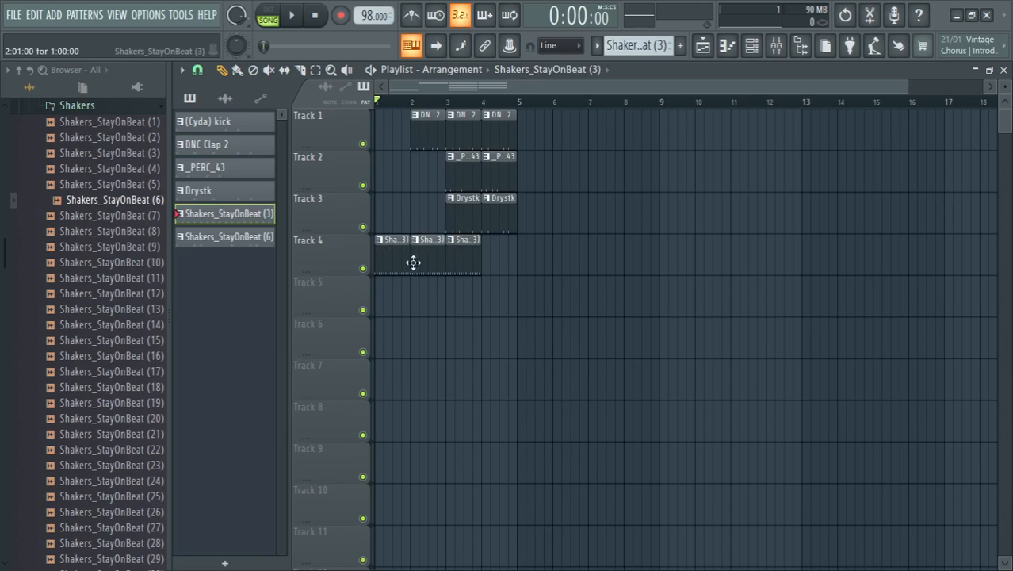
left_click(264, 237)
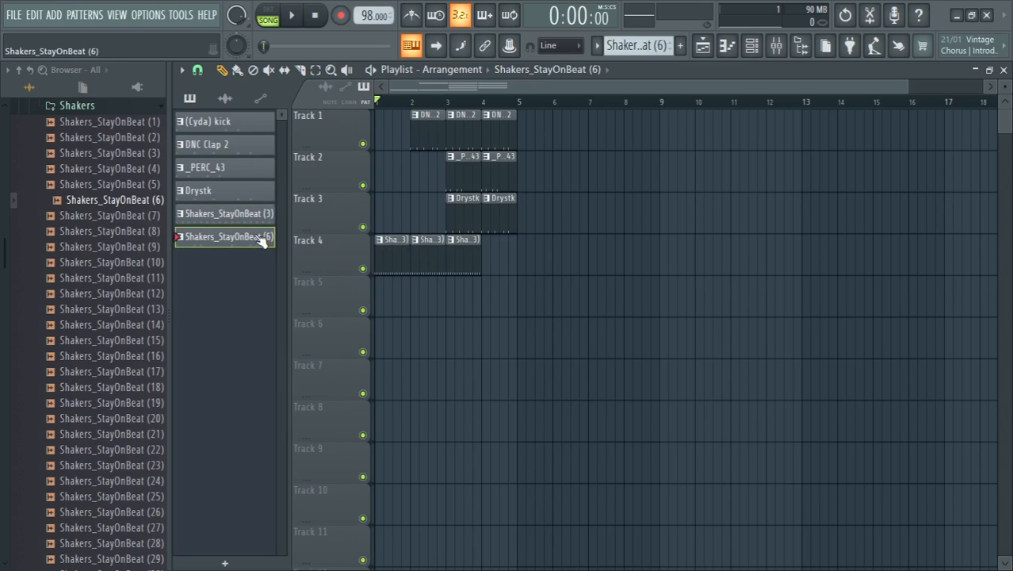
left_click(456, 298)
left_click_drag(477, 297, 467, 299)
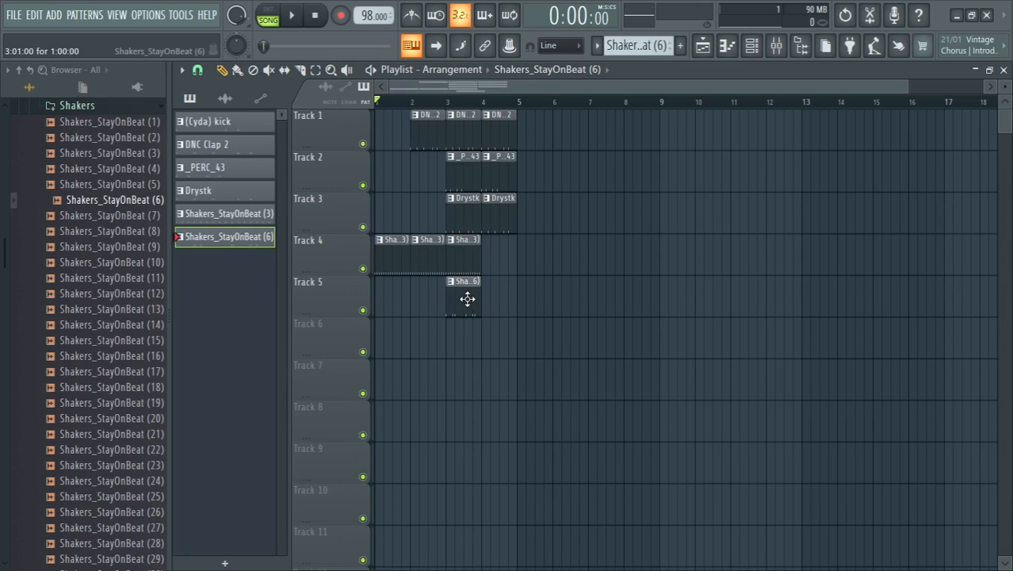
left_click(493, 299)
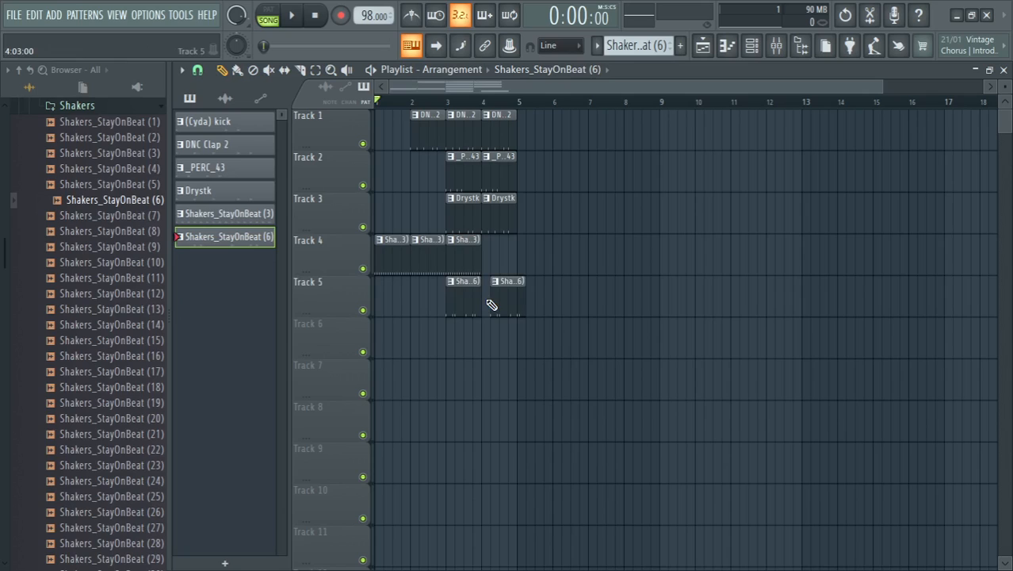
left_click_drag(508, 300, 498, 302)
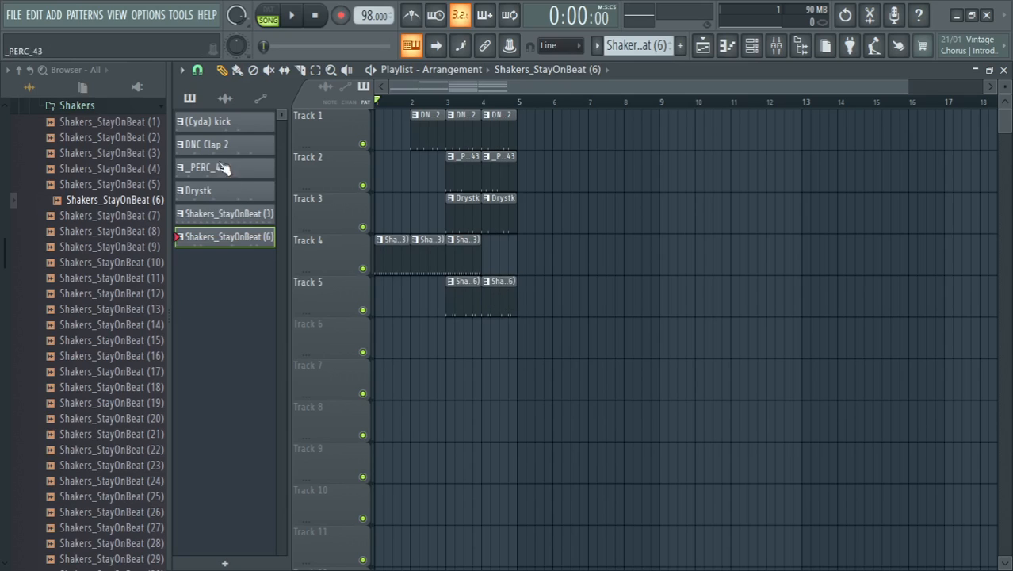
Collapse the Shakers sample folder and create a new pattern named "transition"
left_click(138, 109)
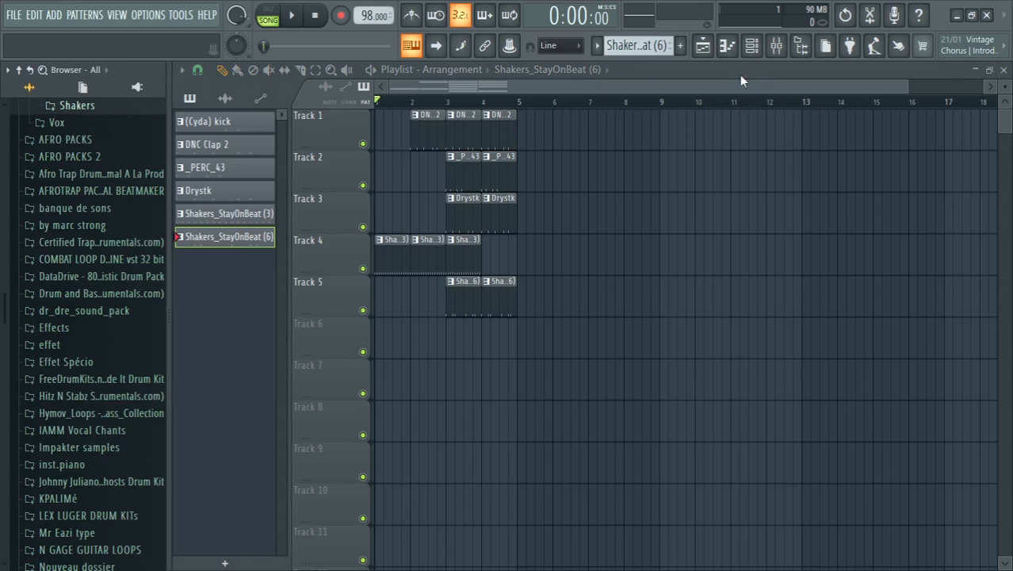
left_click(680, 45)
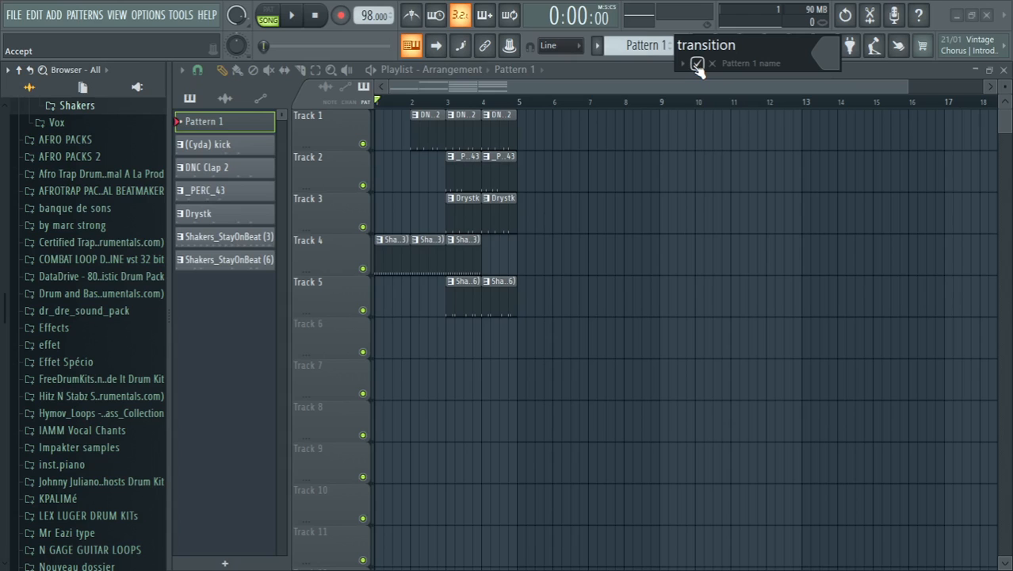
left_click(697, 63)
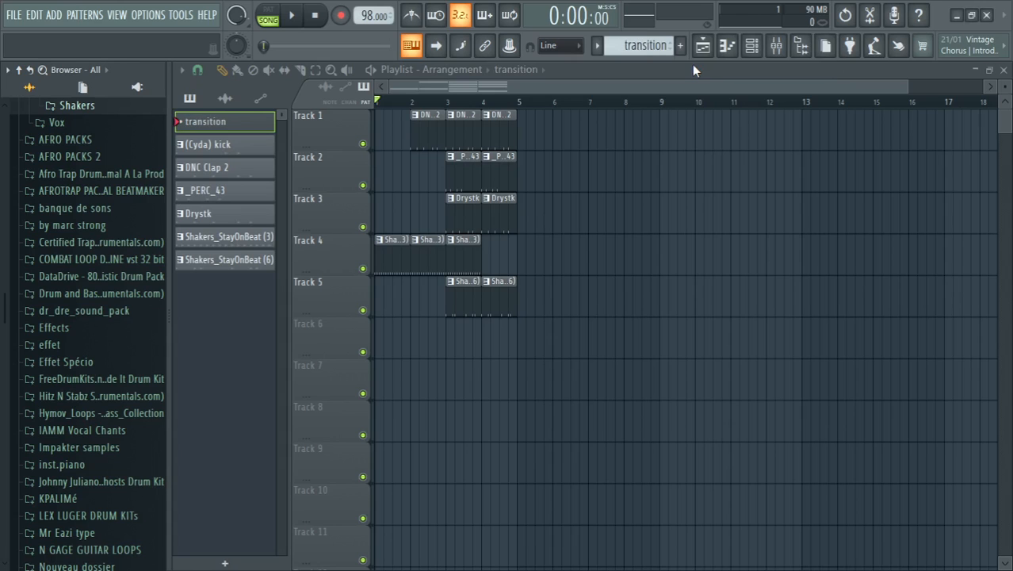
Audition samples in the kits folder of afro house packs and place Cre_Crsh as an audio clip at bar 2 of Track 6
left_click(751, 48)
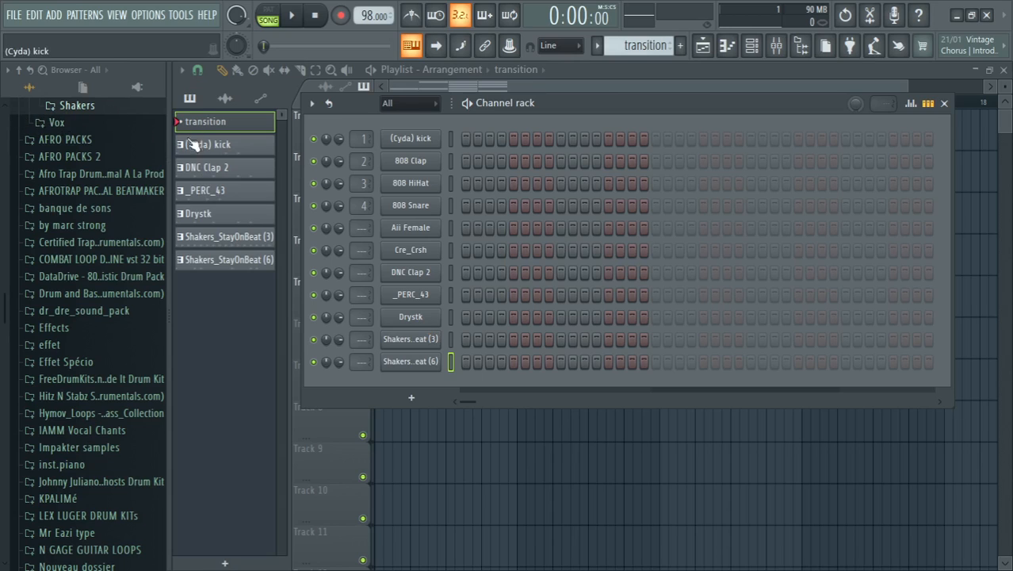
left_click_drag(4, 301, 4, 247)
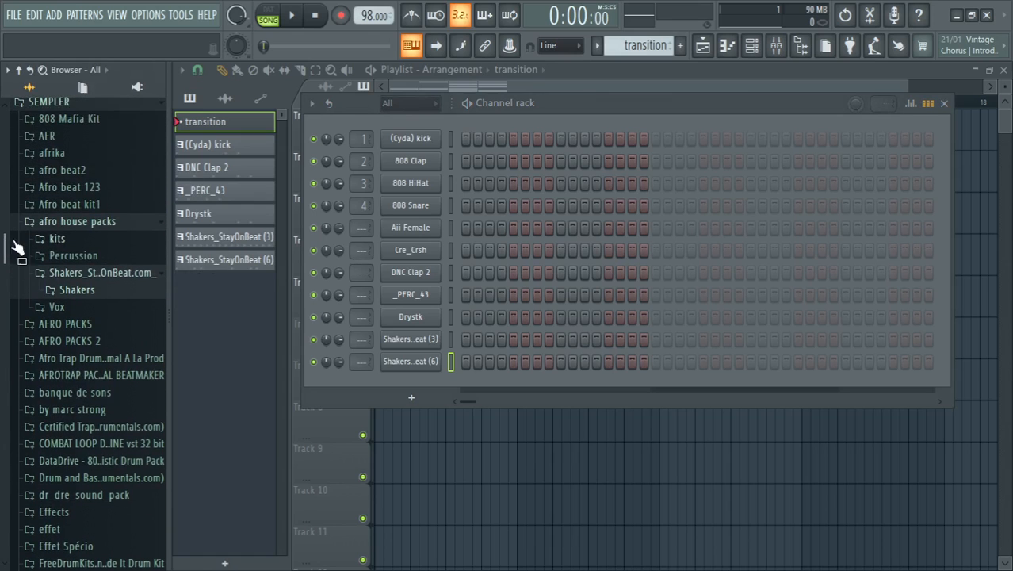
left_click(139, 230)
left_click(139, 231)
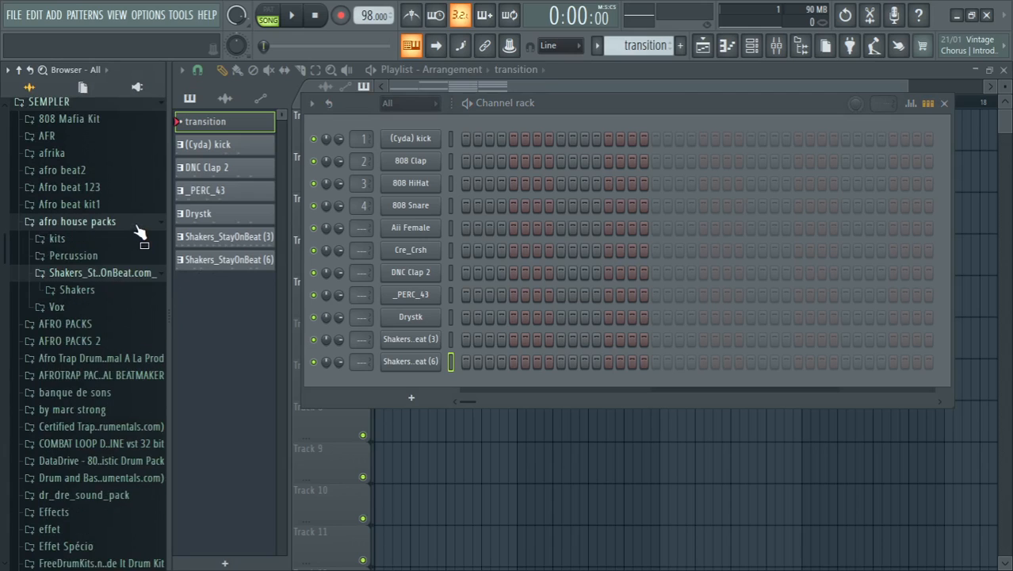
left_click(64, 245)
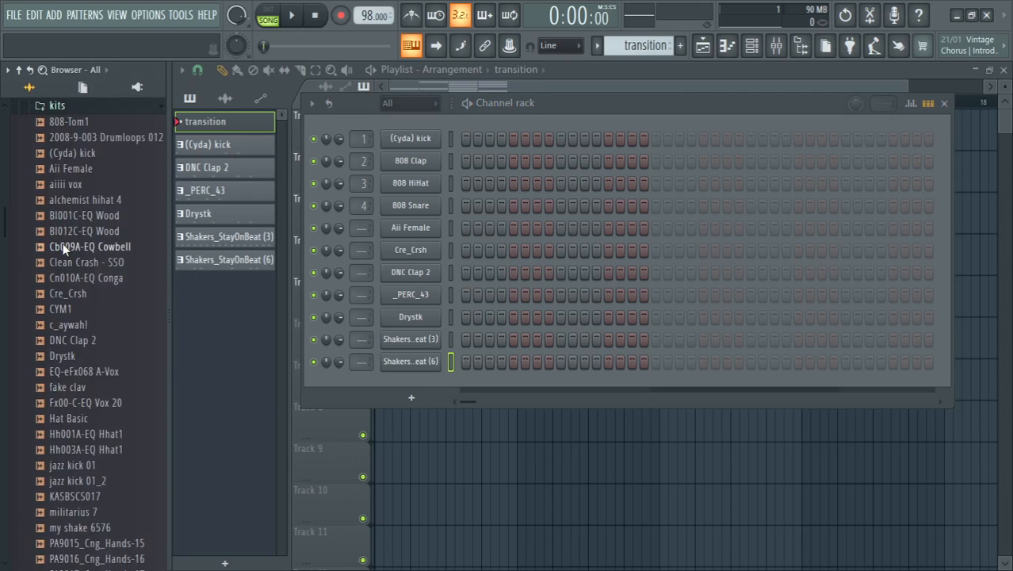
left_click_drag(83, 220, 81, 302)
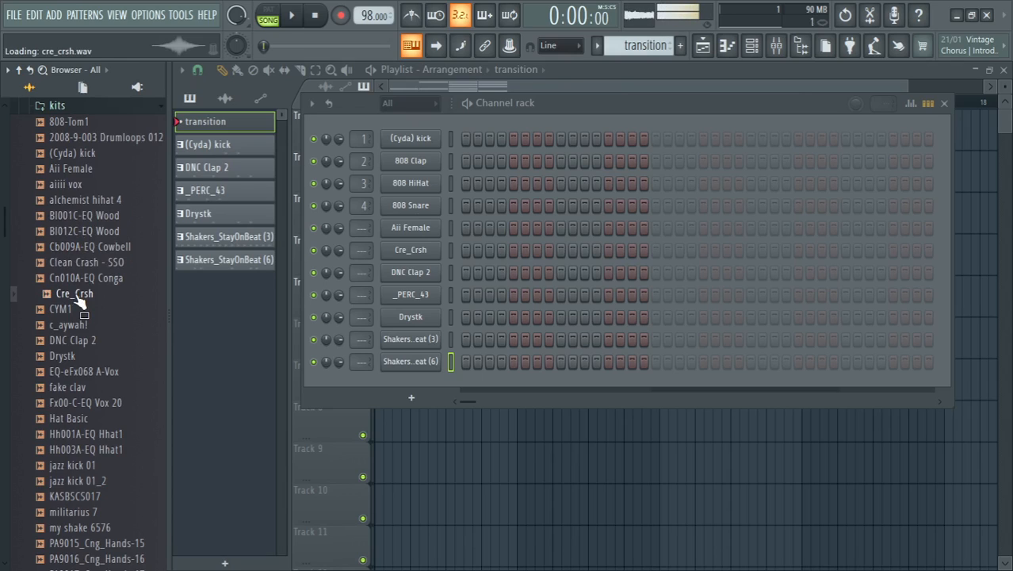
left_click(943, 103)
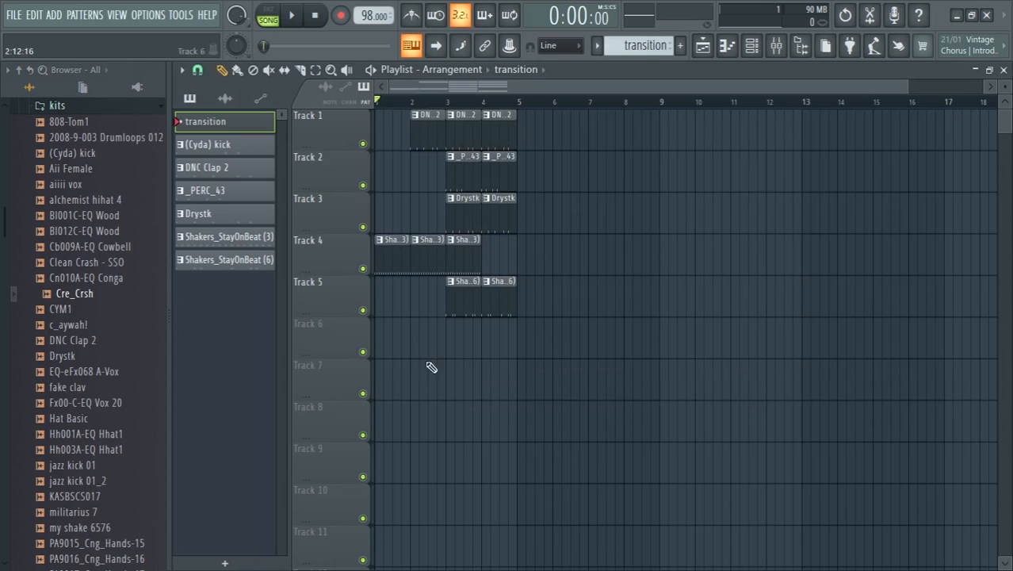
left_click_drag(87, 299, 446, 346)
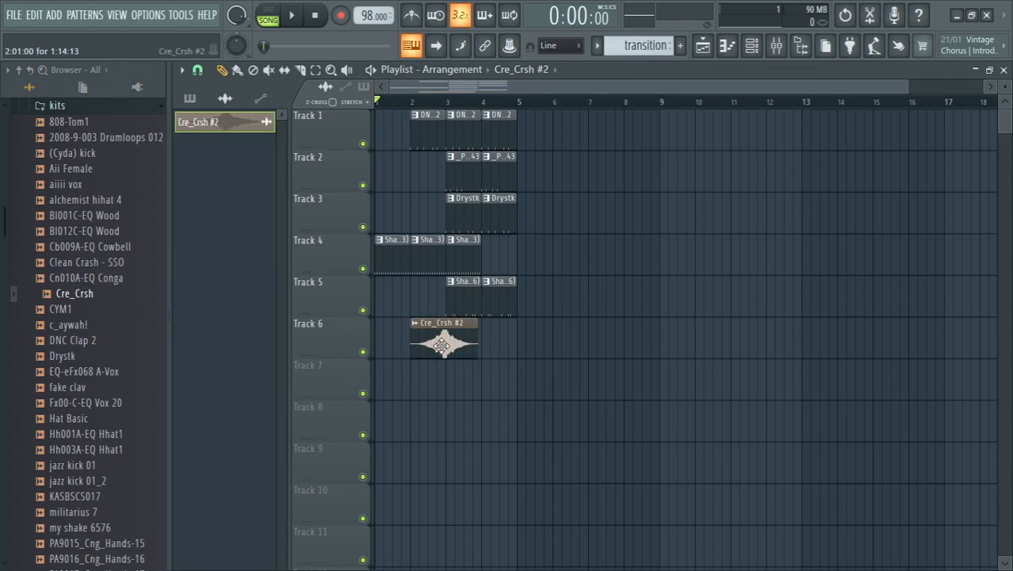
Lower the channel volume of the Cre_Crsh #2 clip and pan it slightly left while playing the arrangement
key("space")
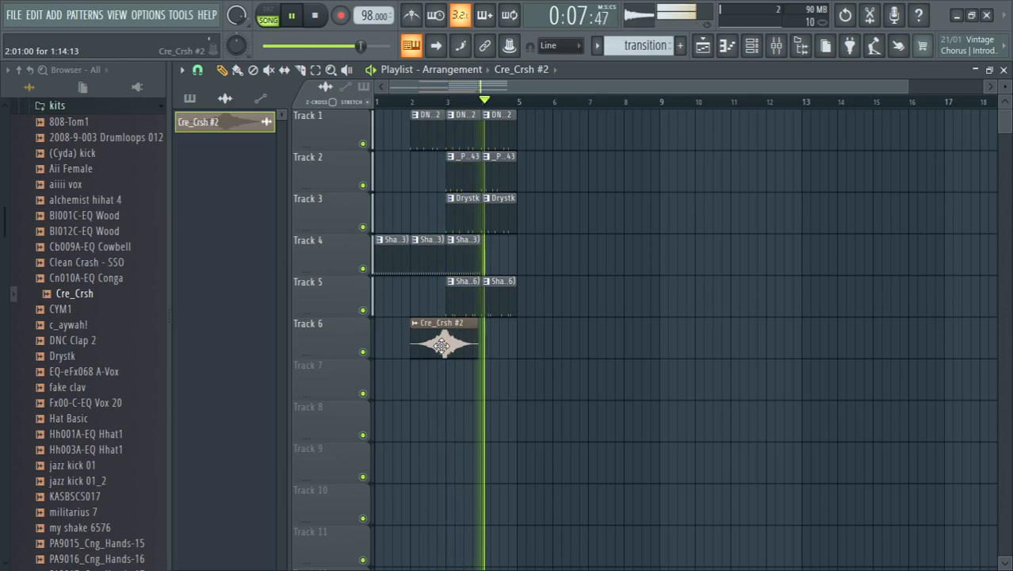
double_click(442, 345)
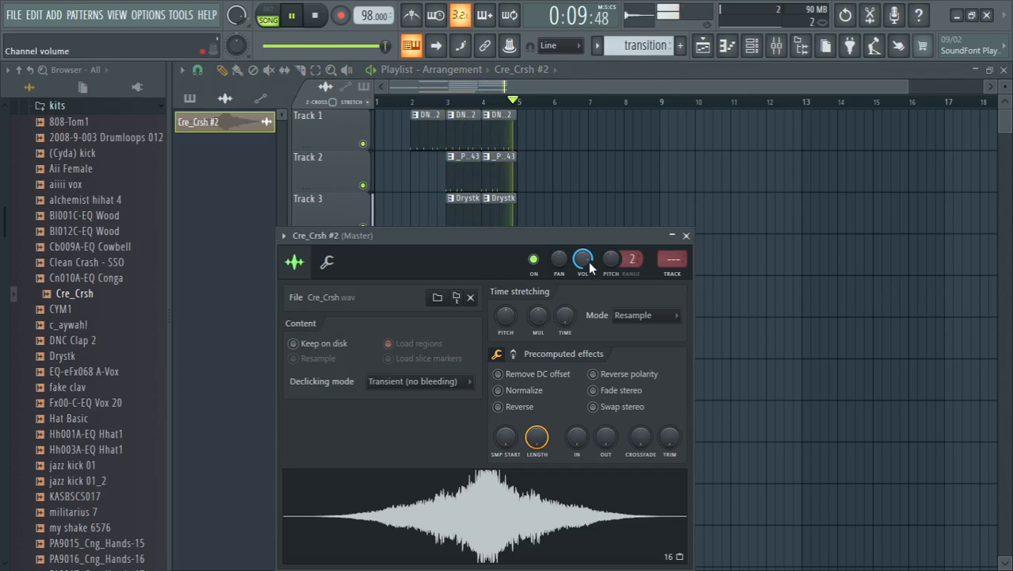
left_click_drag(588, 261, 585, 296)
mouse_move(588, 258)
left_mouse_down()
mouse_move(588, 277)
mouse_move(588, 258)
left_mouse_up()
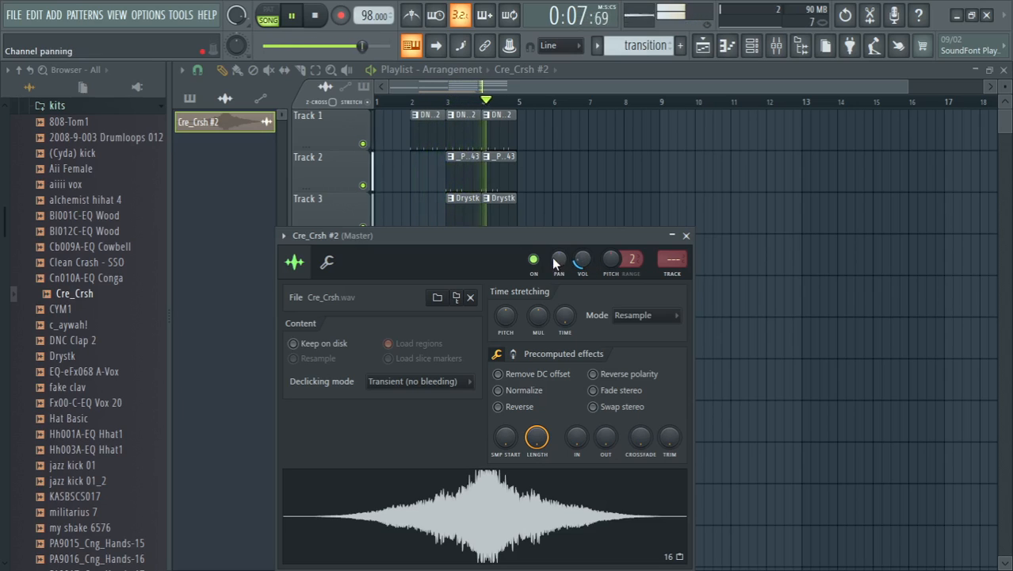
mouse_move(558, 259)
left_mouse_down()
mouse_move(559, 269)
mouse_move(555, 260)
left_mouse_up()
key("space")
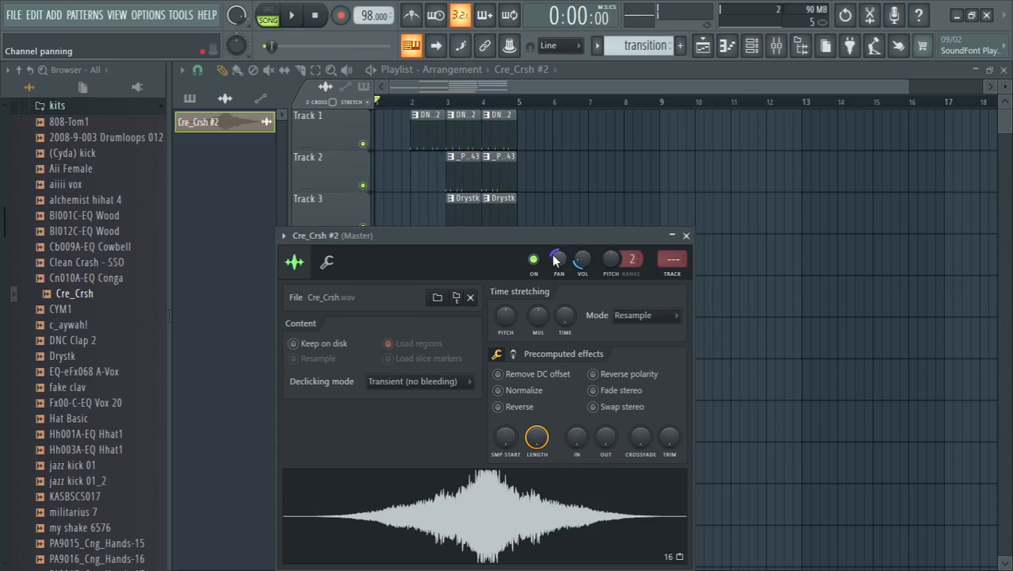
key("space")
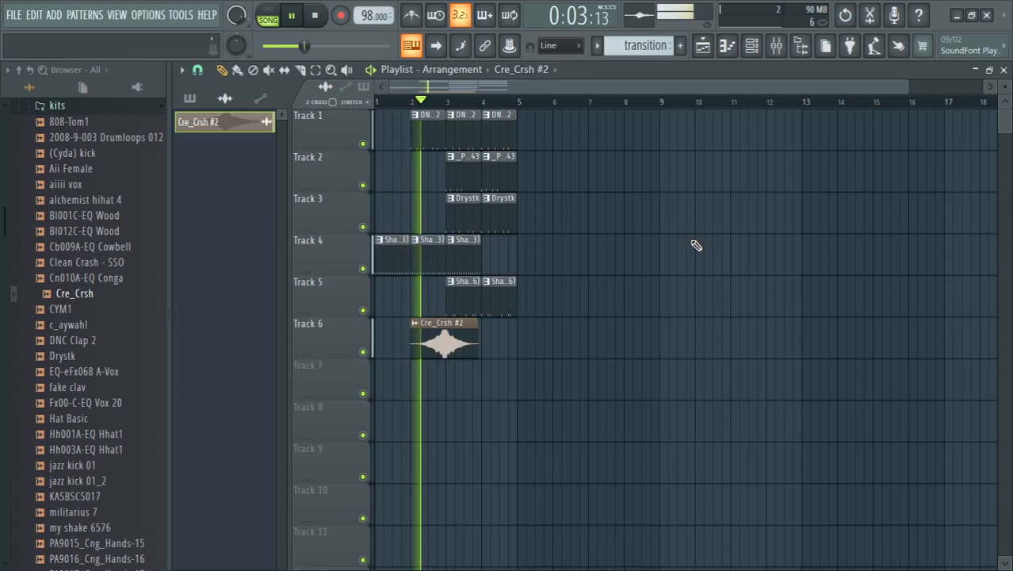
left_click(686, 235)
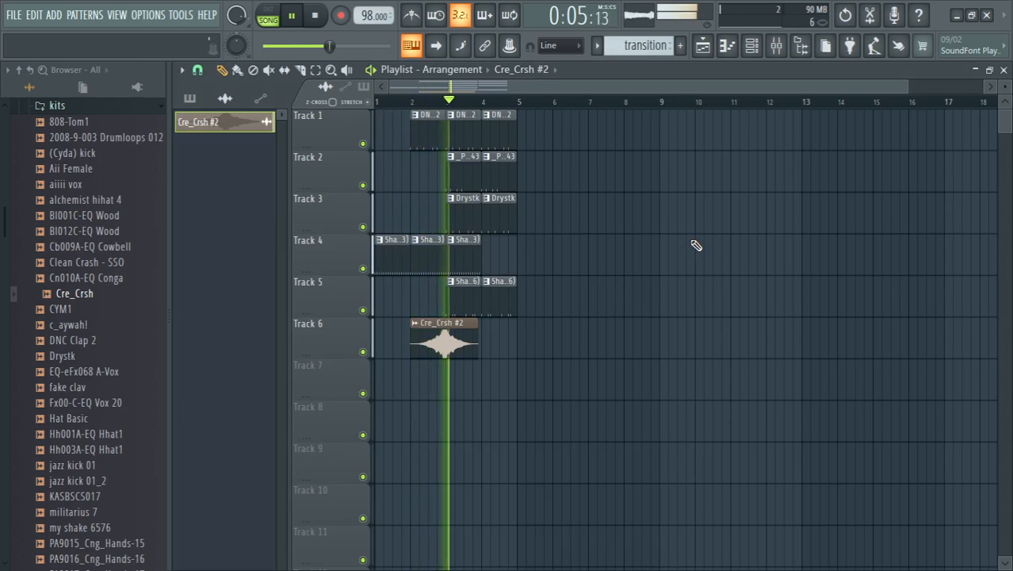
Add a Shakers_StayOnBeat (3) clip at bar 4 of Track 4 and stop playback
left_click(460, 264)
left_click(483, 262)
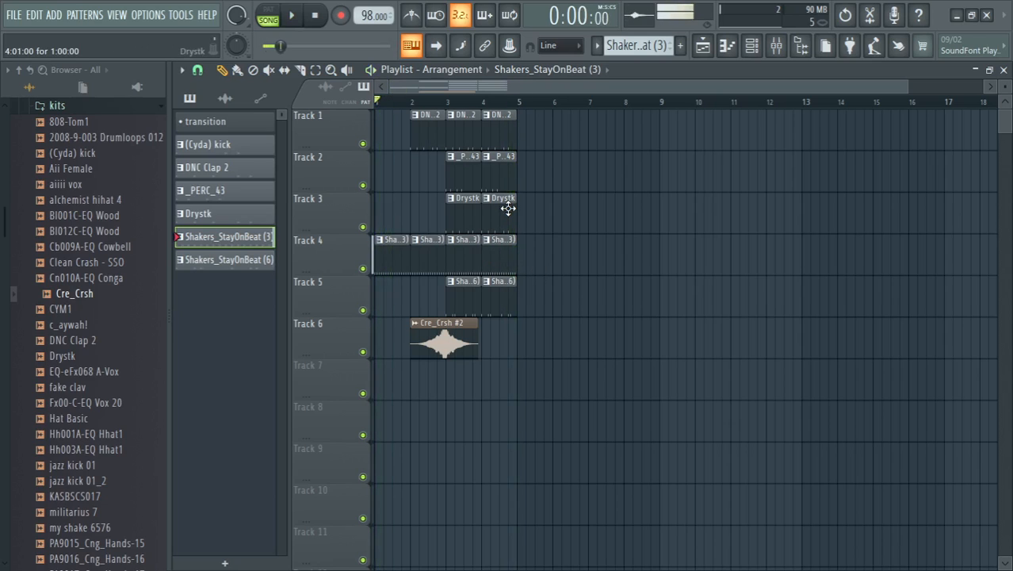
key("space")
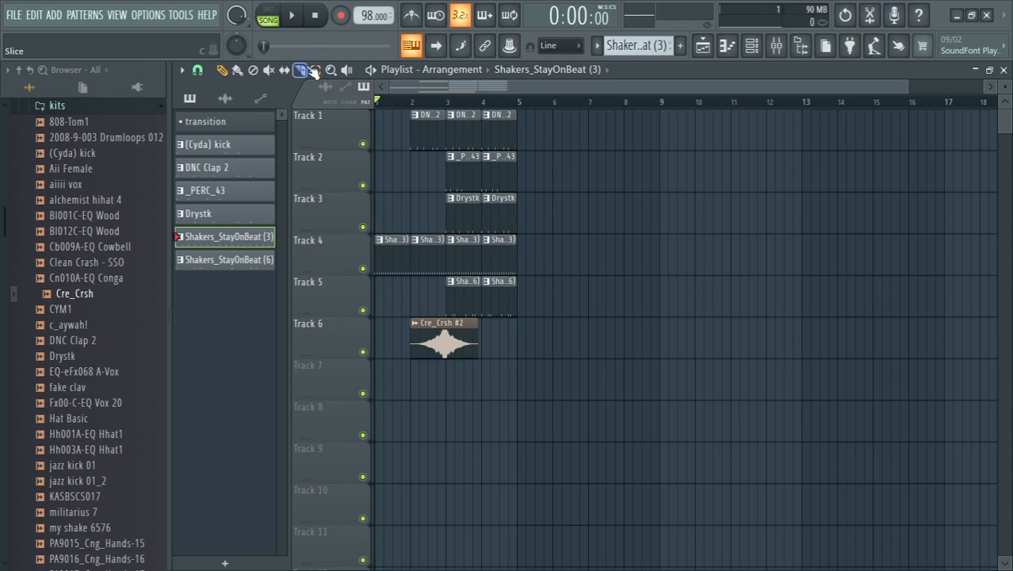
Select the clips in bars 3 and 4 of Tracks 1 to 5 and duplicate them four times through bar 12
left_click(315, 71)
left_click_drag(575, 307, 460, 136)
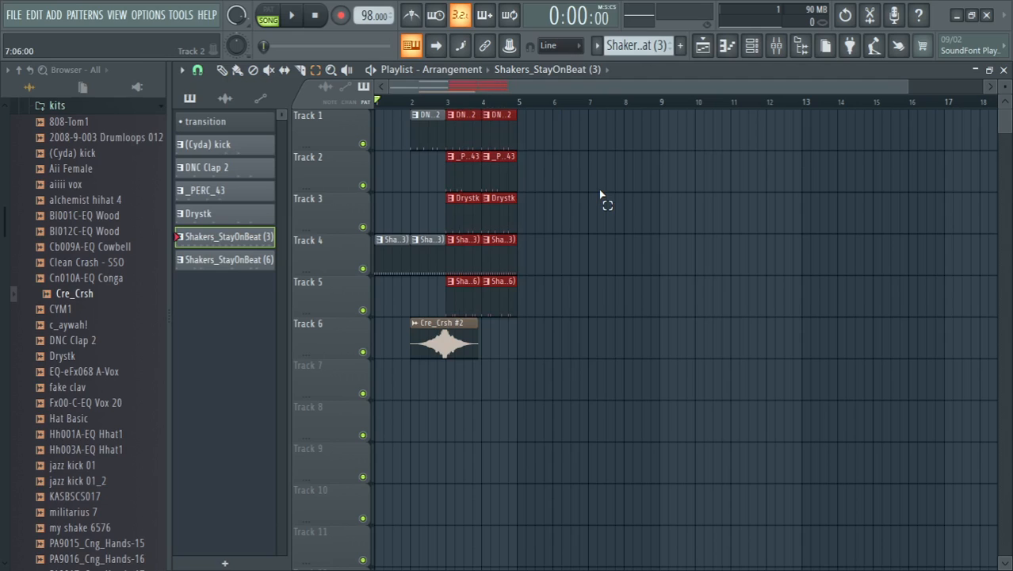
key("ctrl+b")
key("ctrl+b")
key("ctrl+b")
key("ctrl+b")
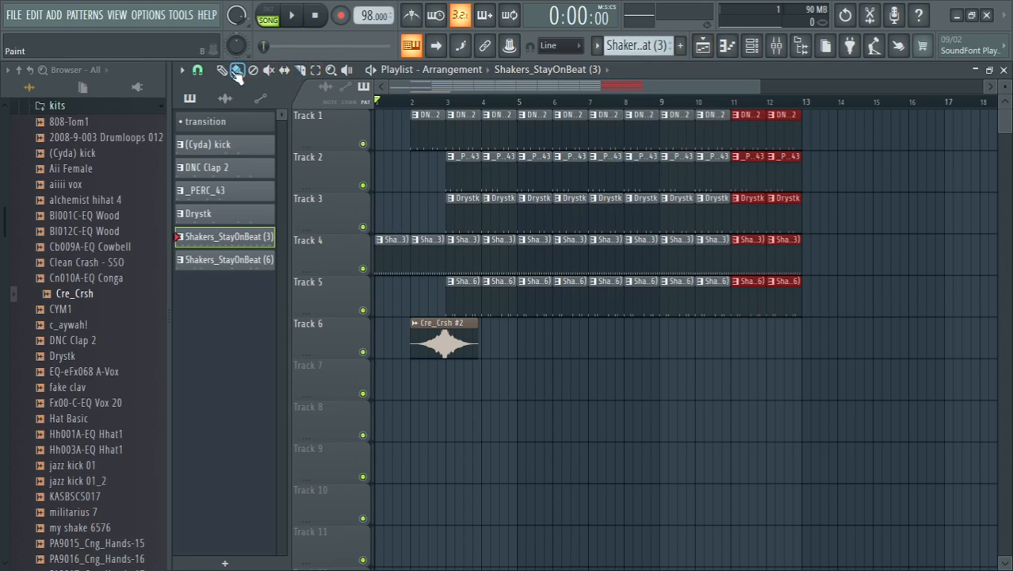
Lower the volume of the Shakers_StayOnBeat (3) channel and play back the extended arrangement
double_click(401, 271)
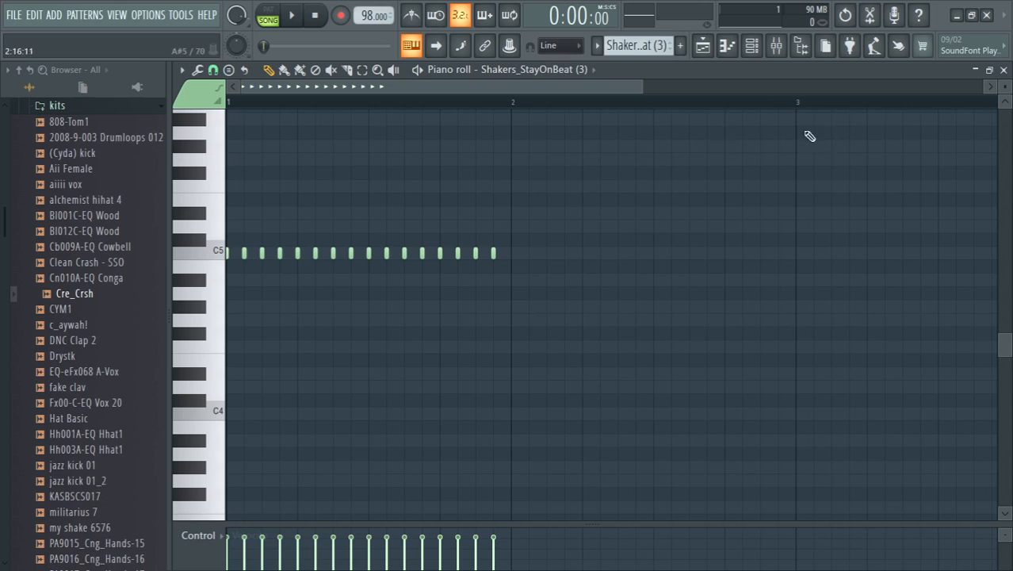
left_click(1004, 70)
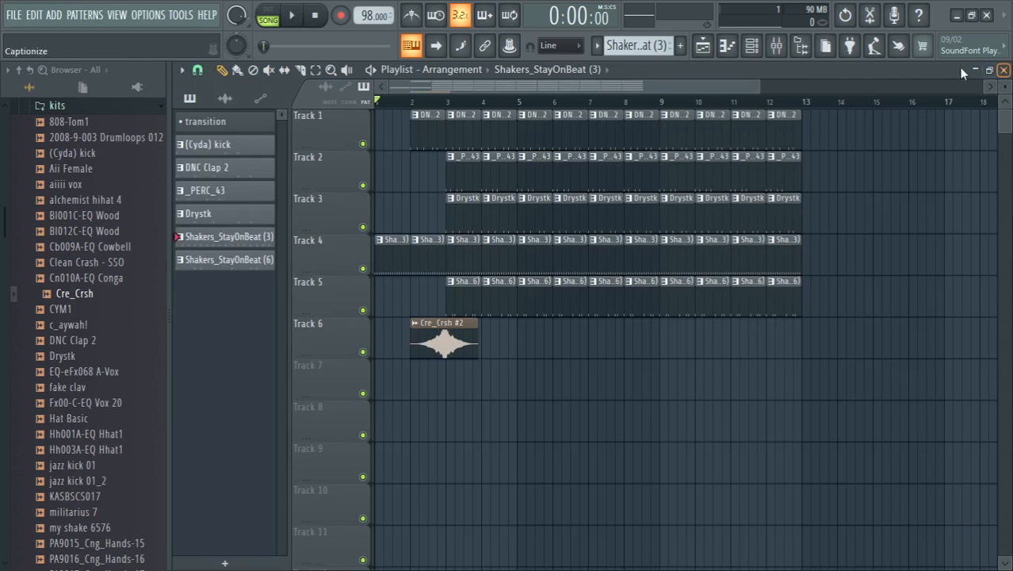
left_click(751, 45)
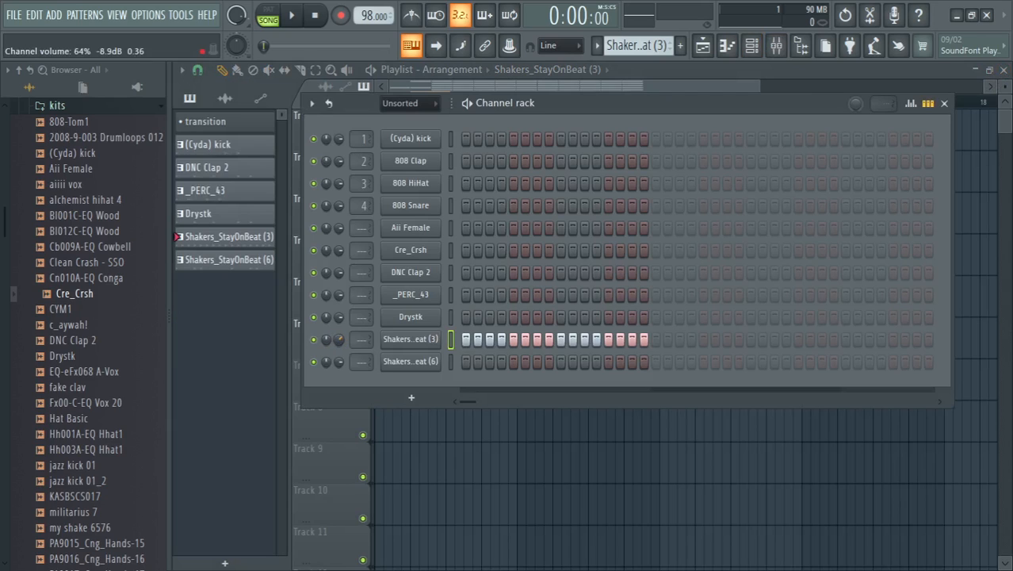
key("space")
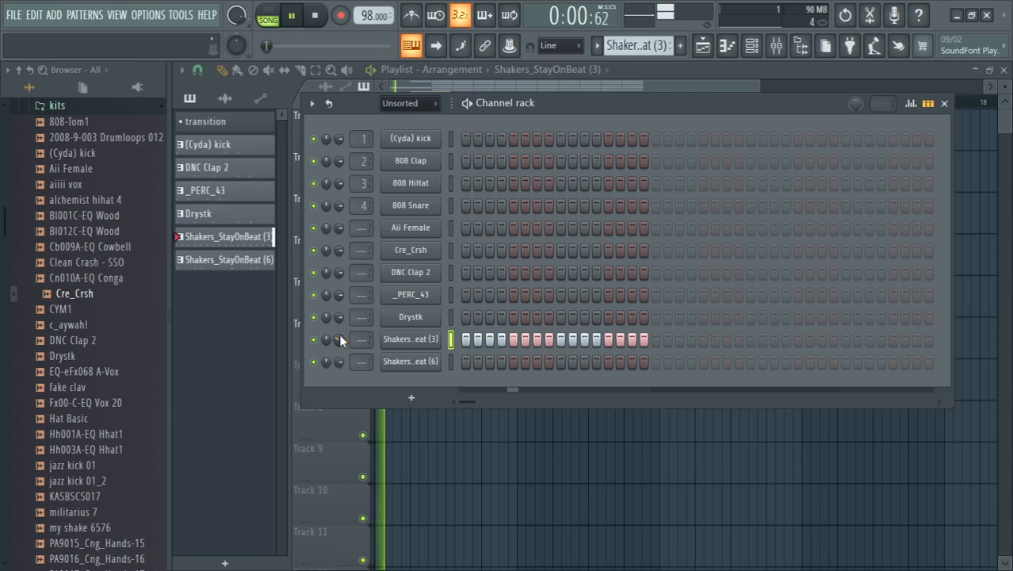
left_click(944, 104)
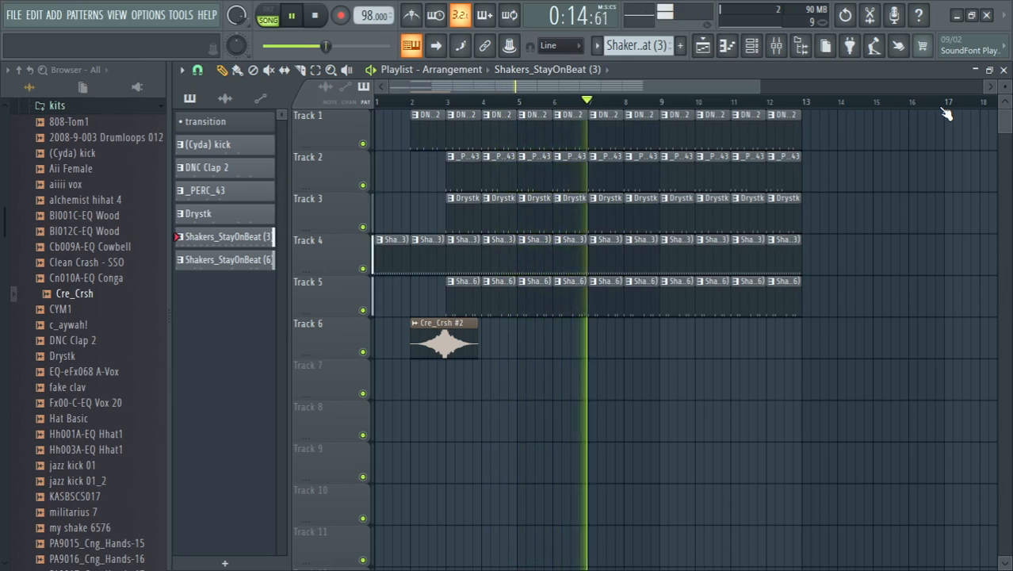
key("space")
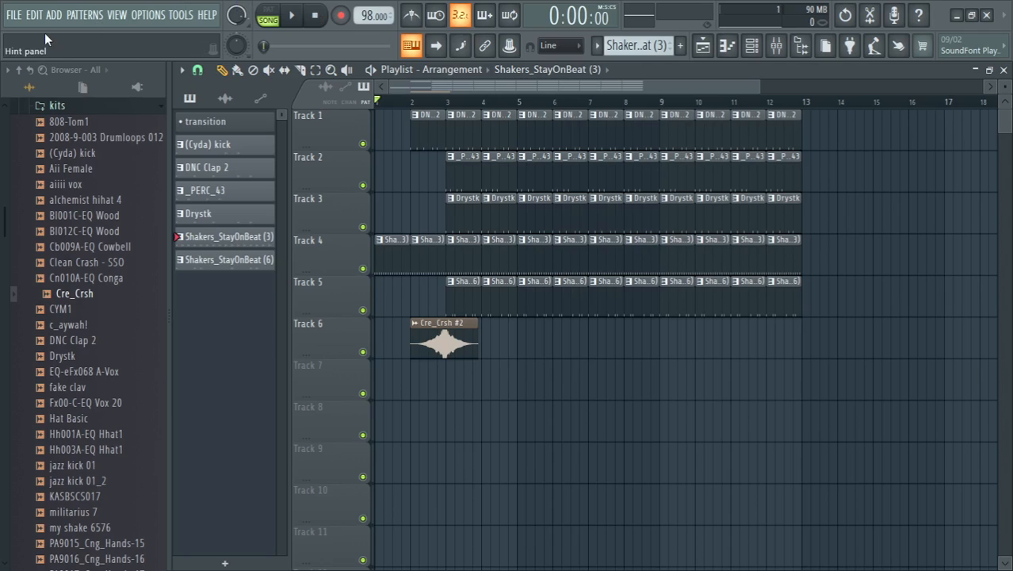
Start saving the project to the Downloads folder with Zipped song file (*.zip) as the file type
left_click(15, 15)
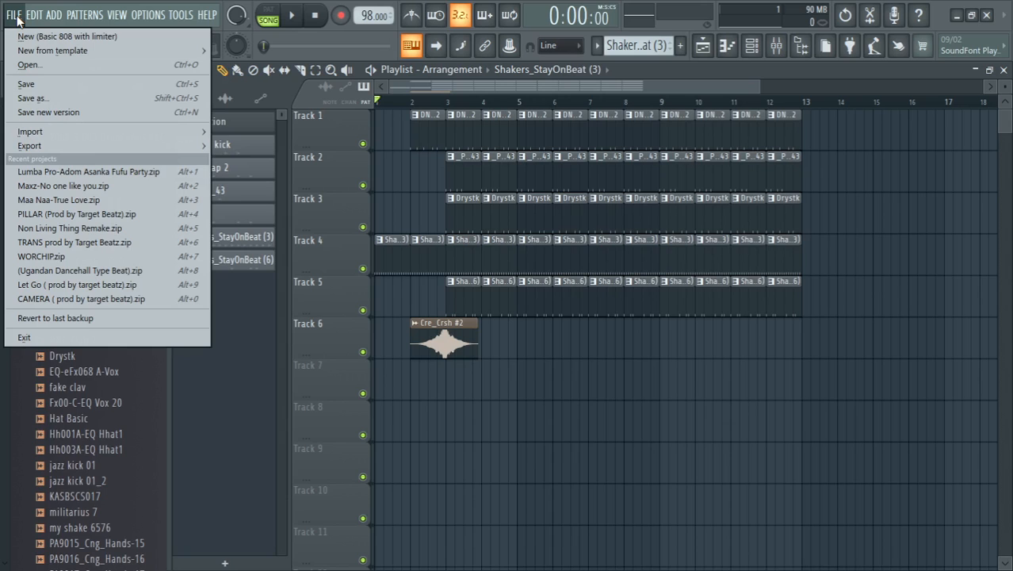
left_click(26, 84)
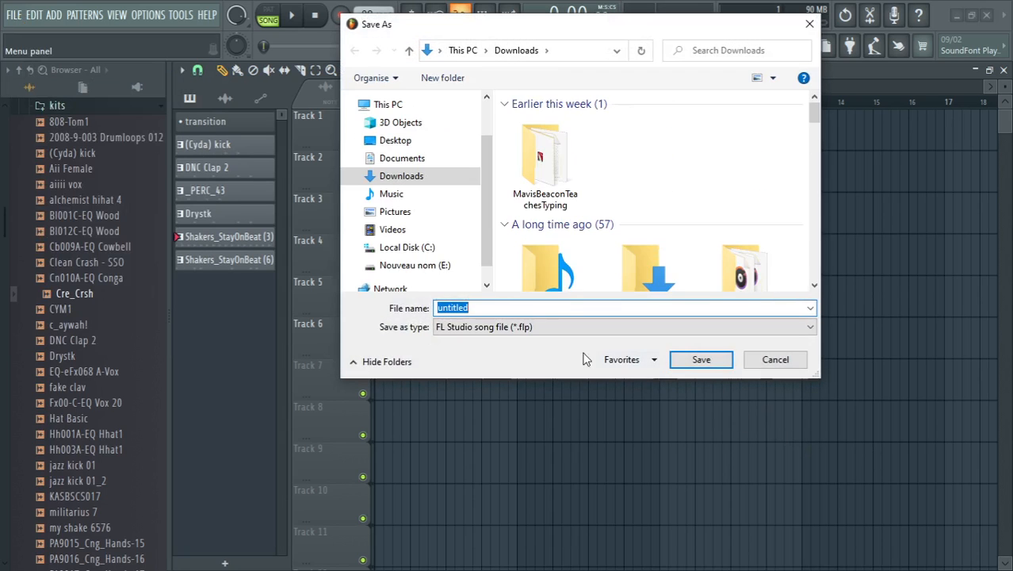
left_click(520, 331)
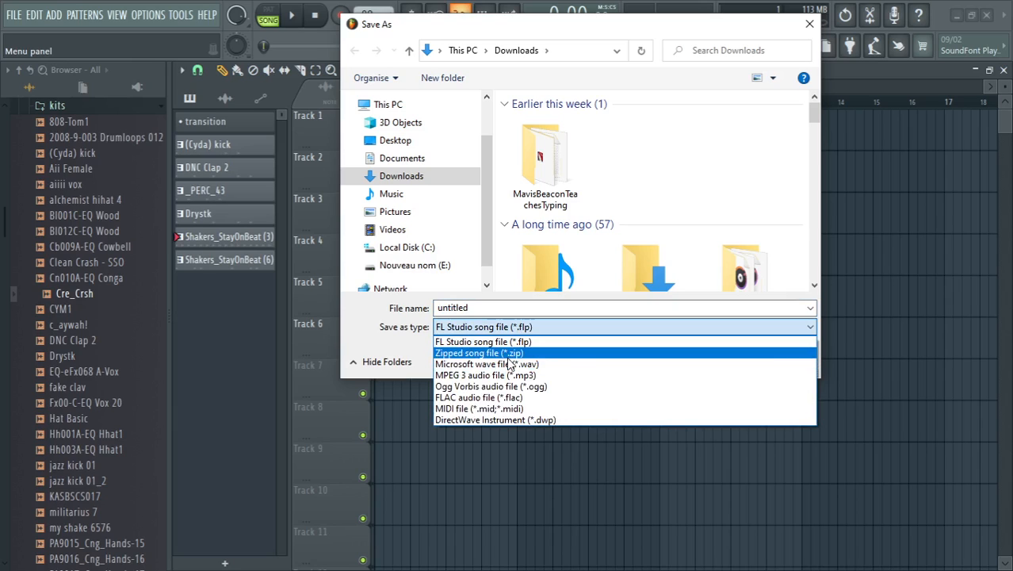
left_click(508, 355)
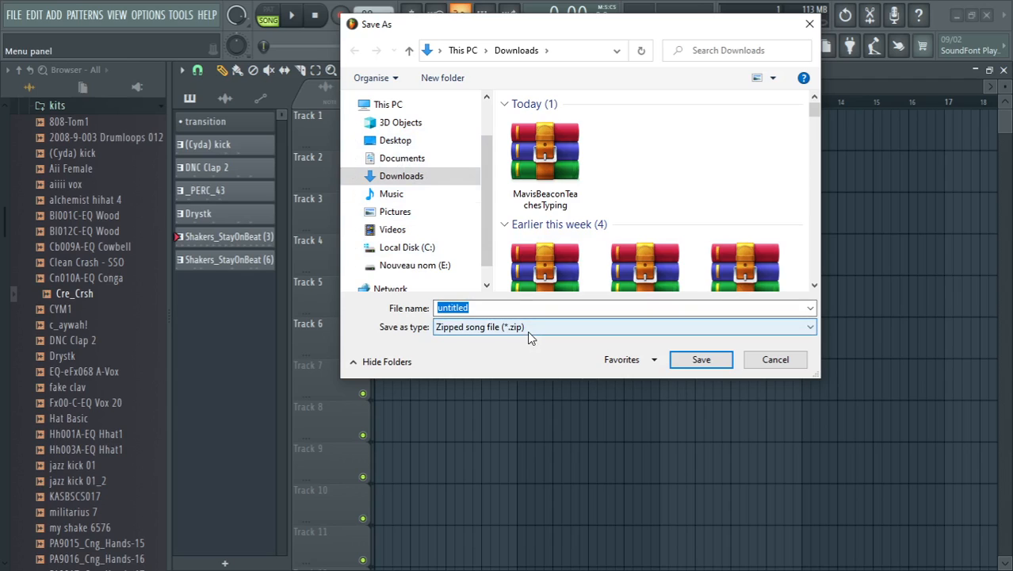
scroll(527, 330, "down", 1)
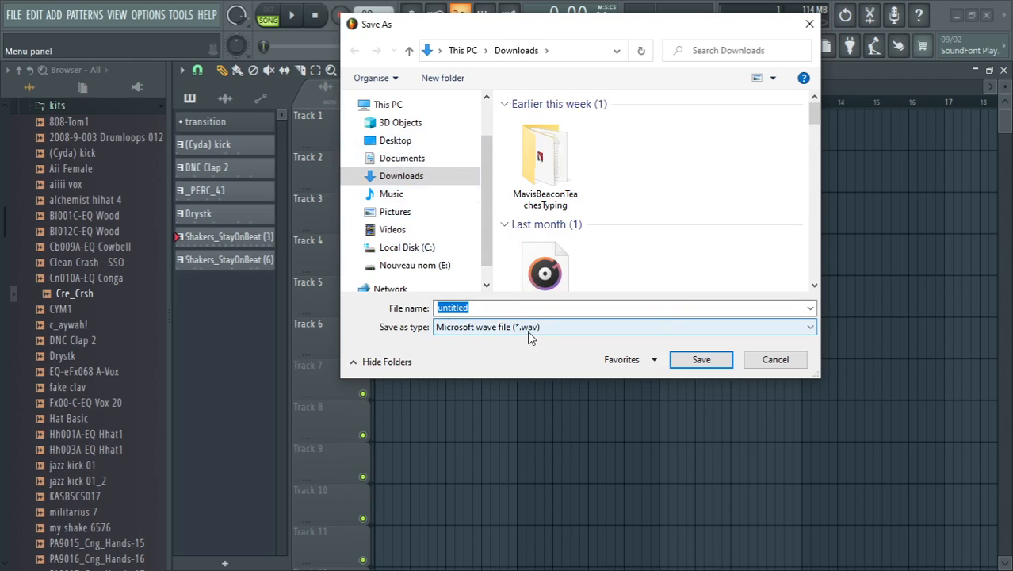
left_click(531, 331)
left_click(502, 354)
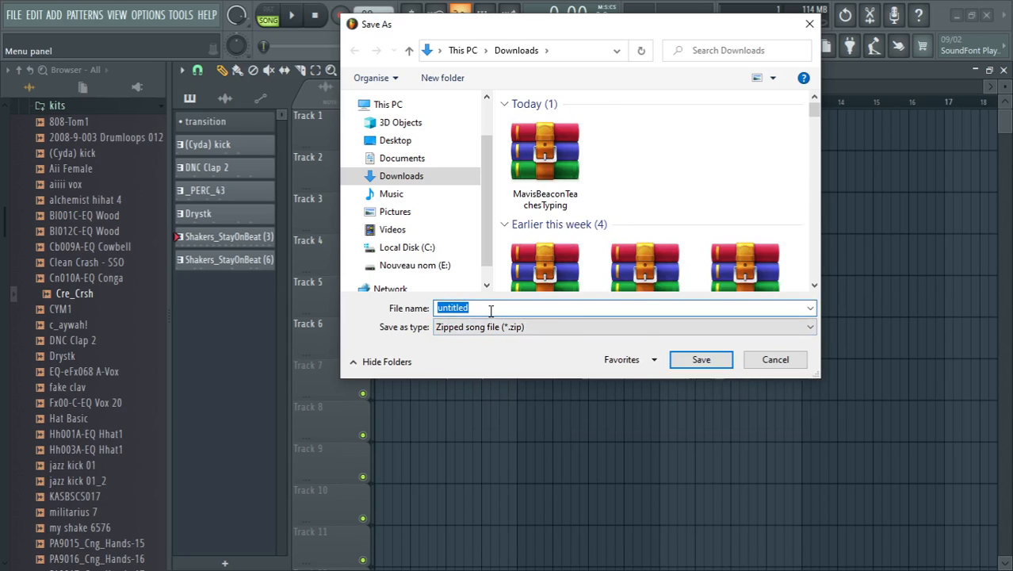
Name the zipped project "sample african drums" and save it
type("sample afric")
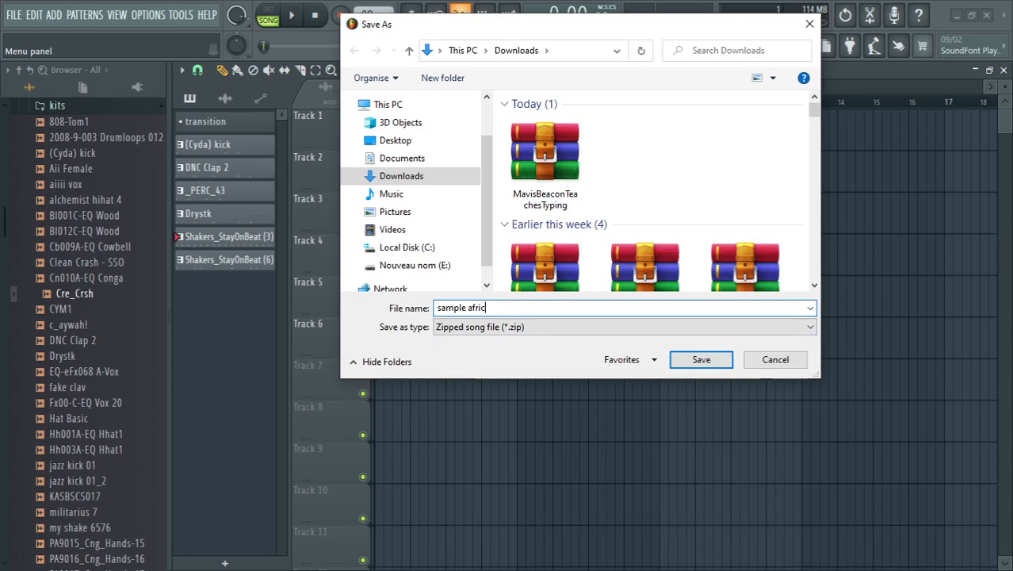
type("ans")
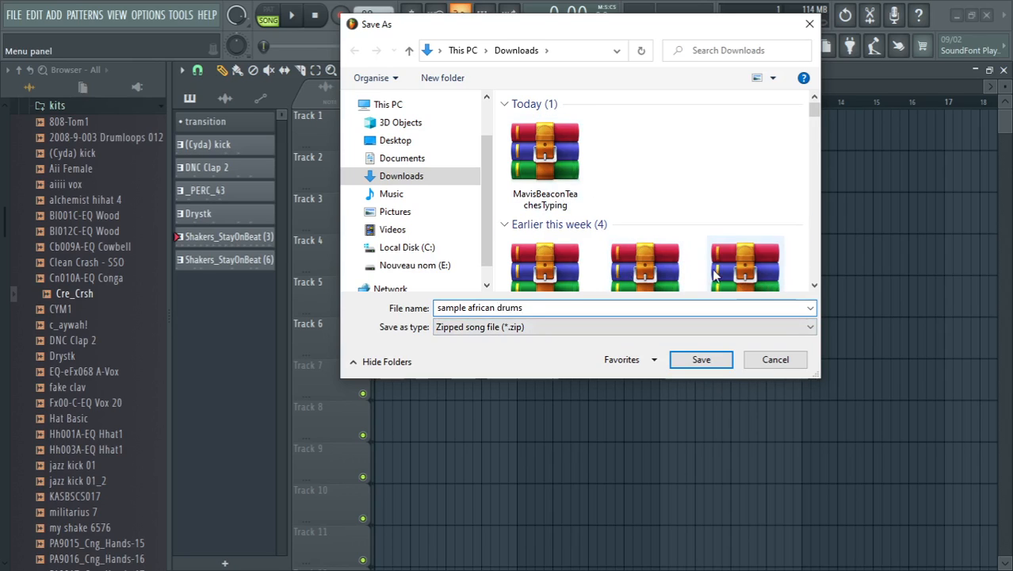
left_click(720, 360)
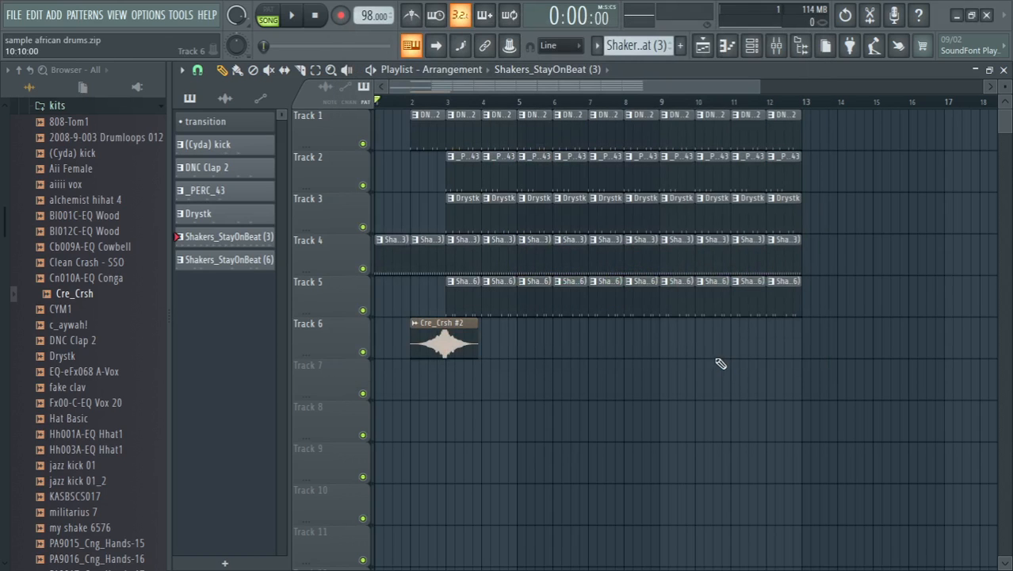
Minimize FL Studio and locate the sample african drums archive in the Downloads folder with File Explorer
left_click(960, 15)
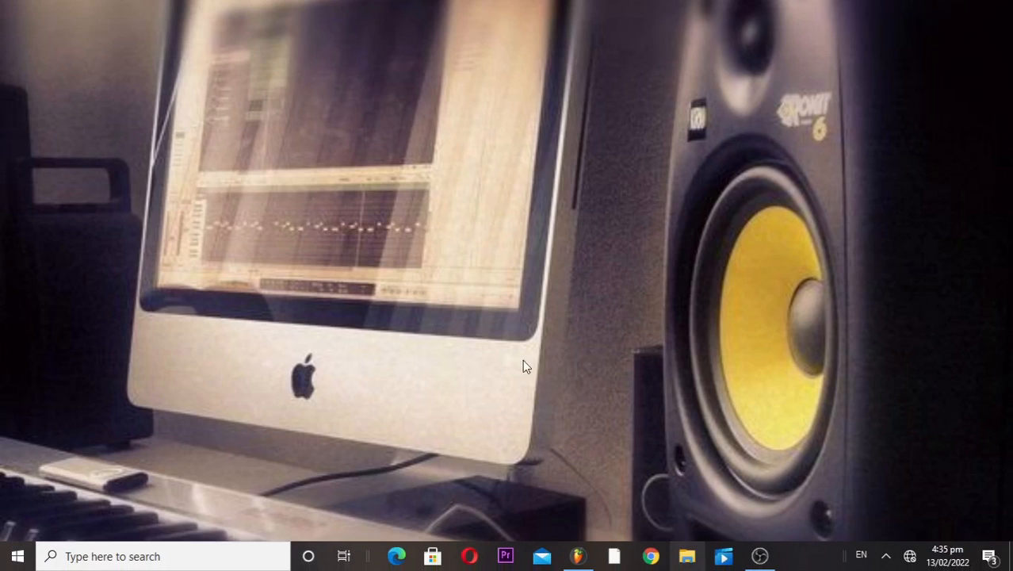
key("super+e")
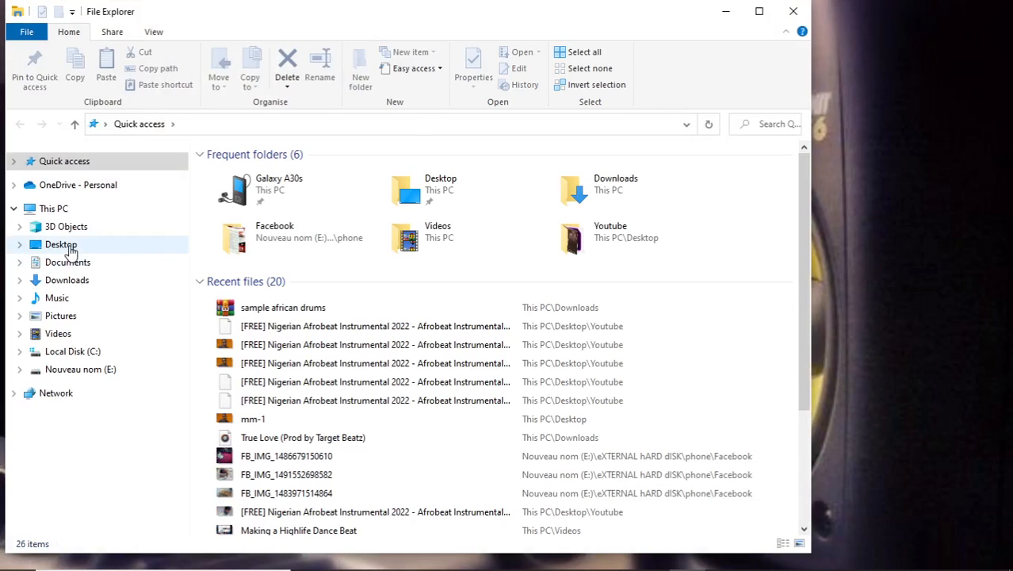
left_click(70, 248)
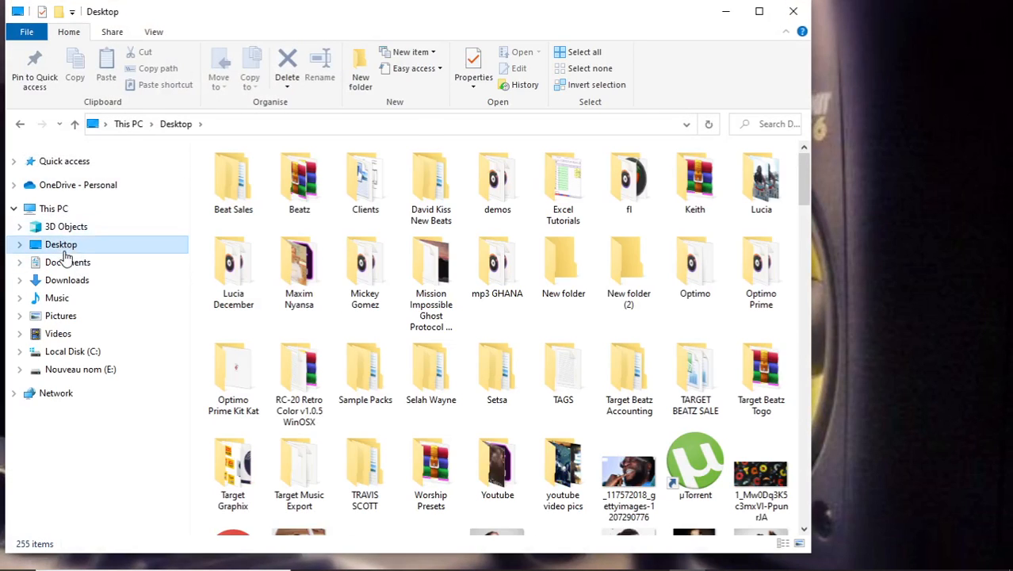
left_click(67, 281)
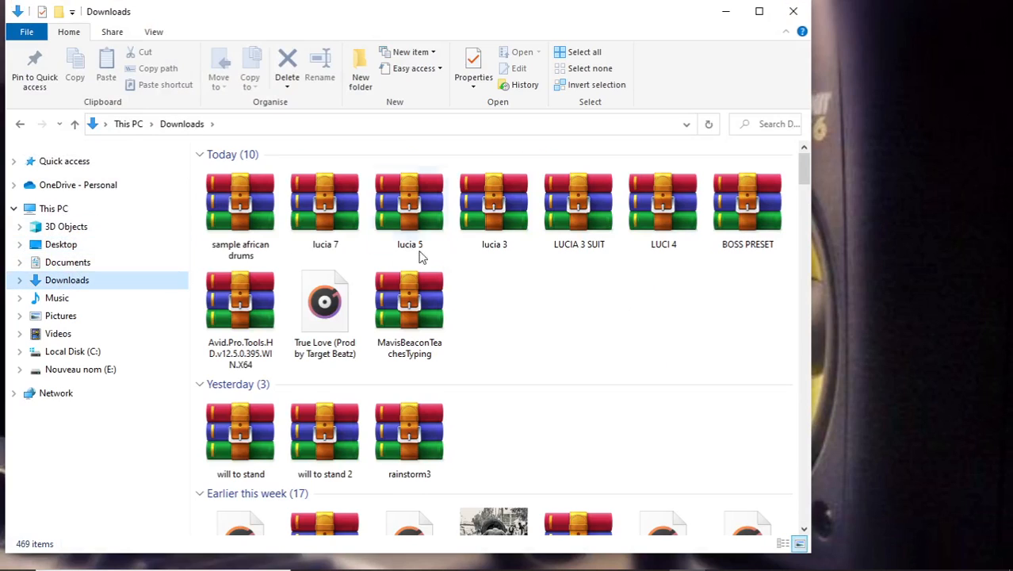
left_click(260, 229)
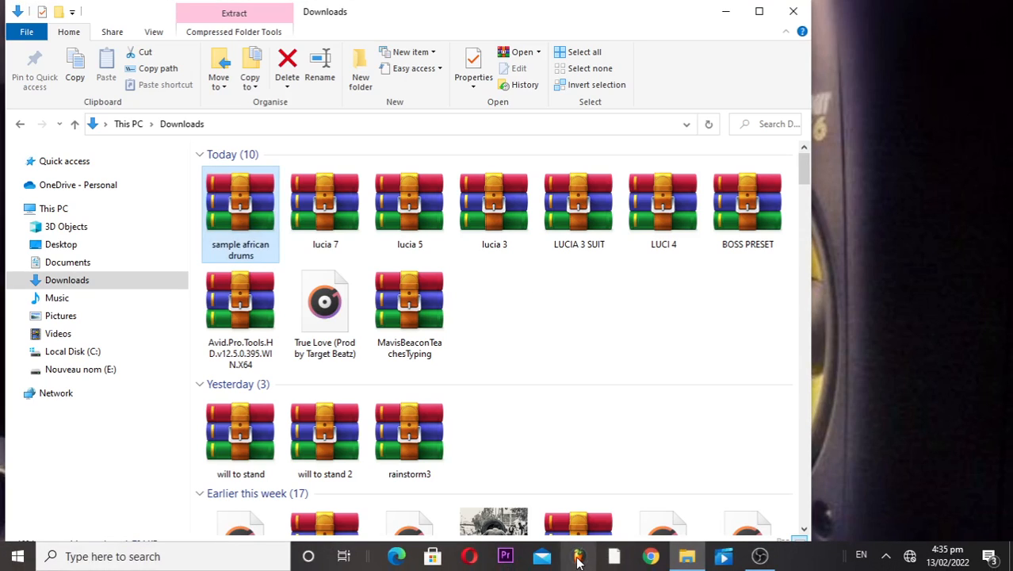
Open FL Studio with an empty project and load the sample african drums archive into it from Downloads
left_click(577, 559)
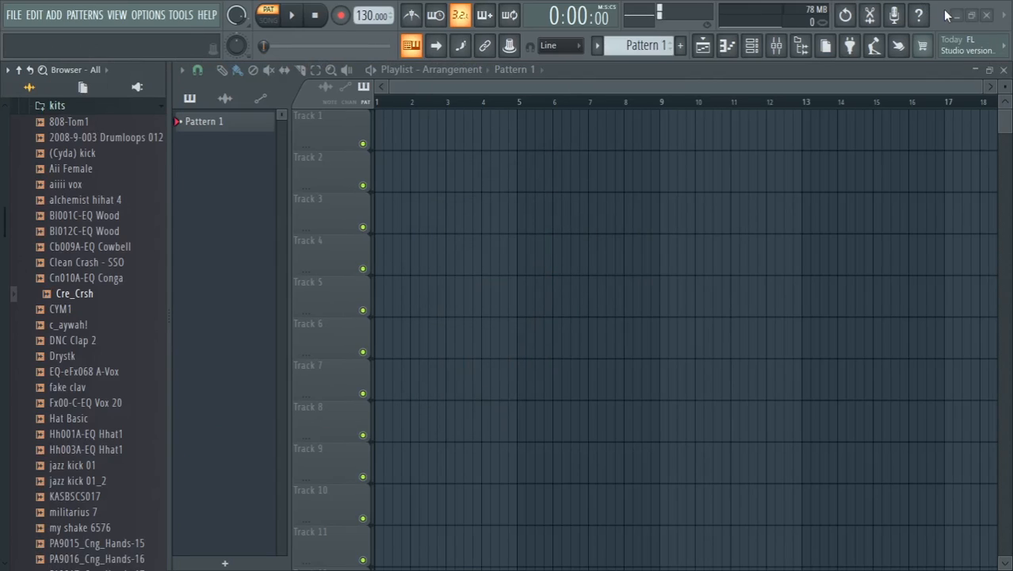
left_click(955, 15)
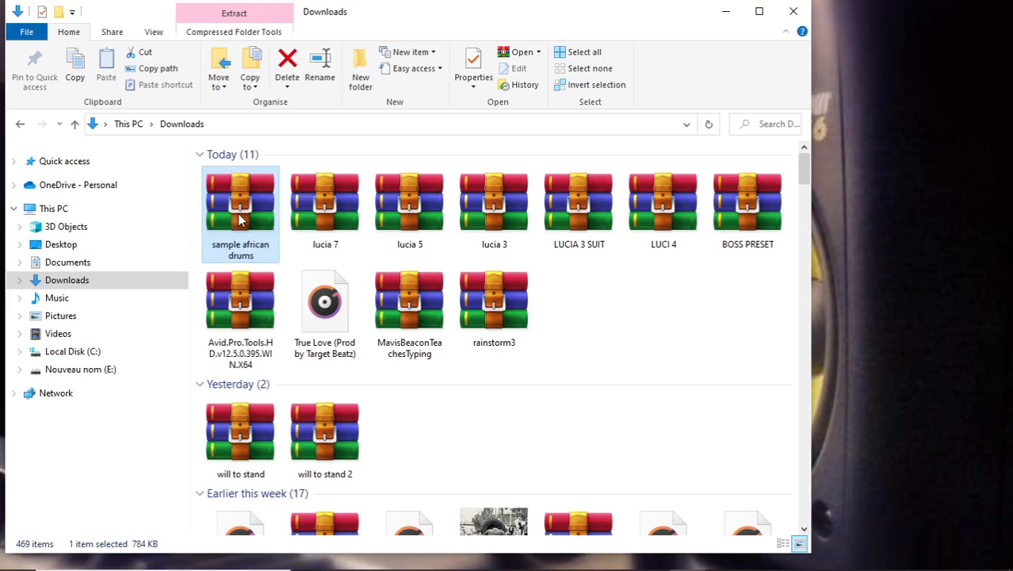
left_click_drag(241, 220, 64, 48)
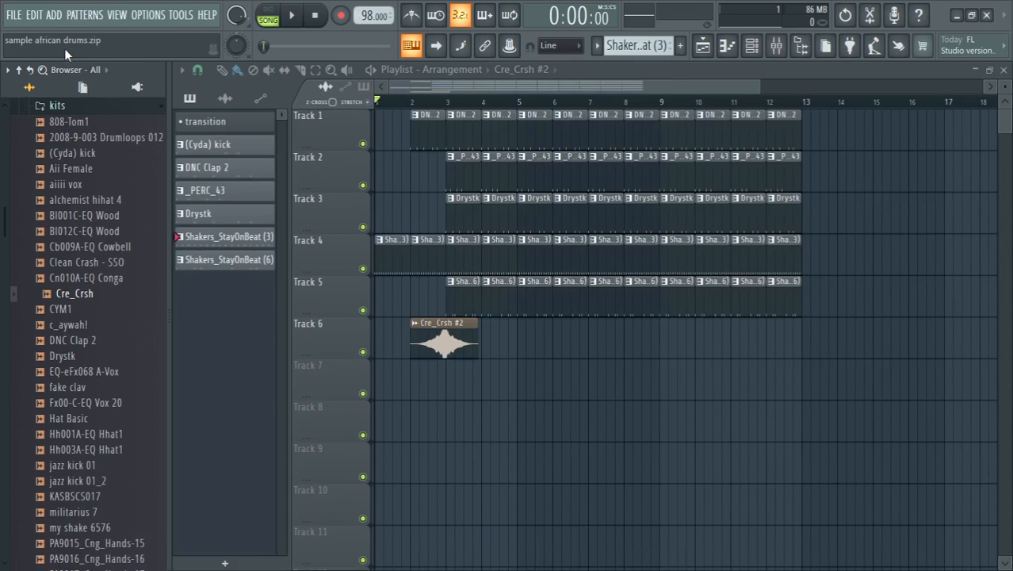
Play back the reloaded arrangement, stop it, and close FL Studio
key("space")
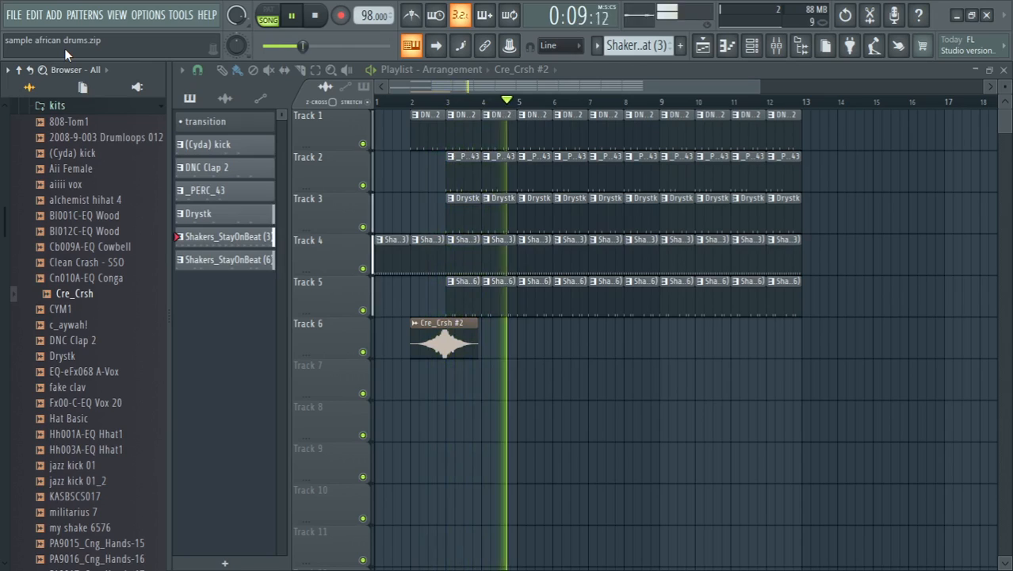
key("space")
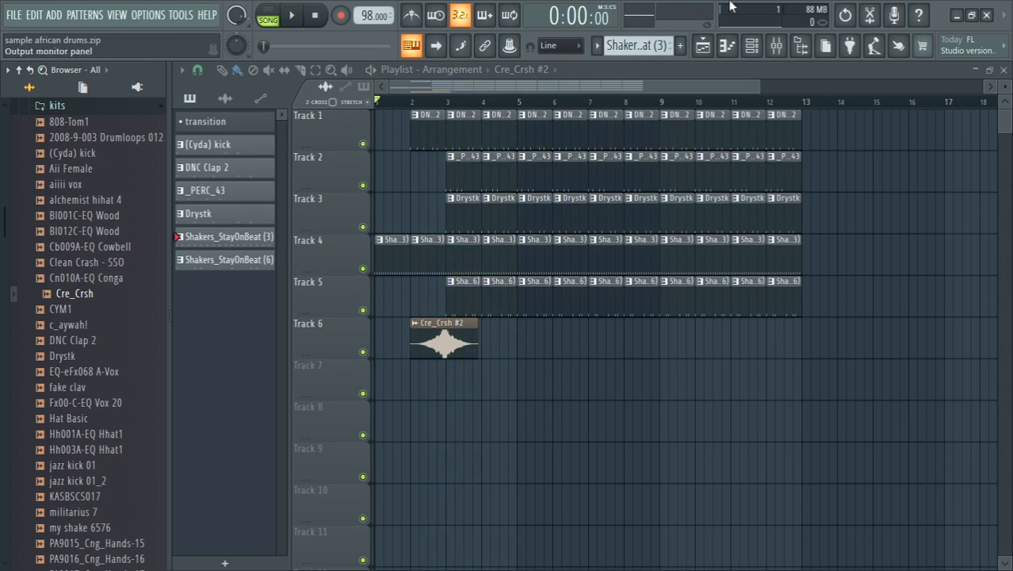
left_click(987, 18)
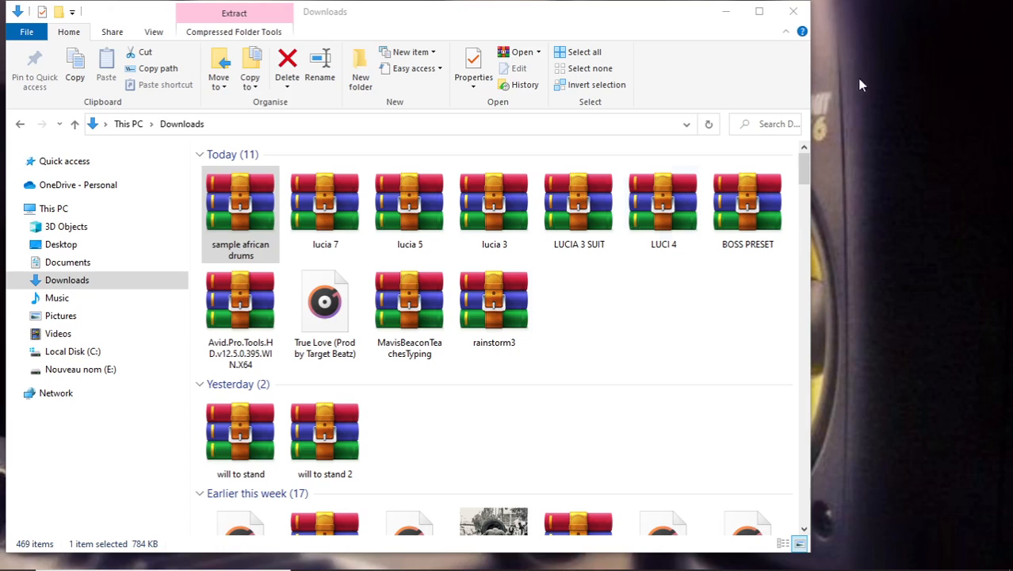
Open the sample african drums archive in WinRAR to examine the packed samples and project file, and close it
double_click(244, 228)
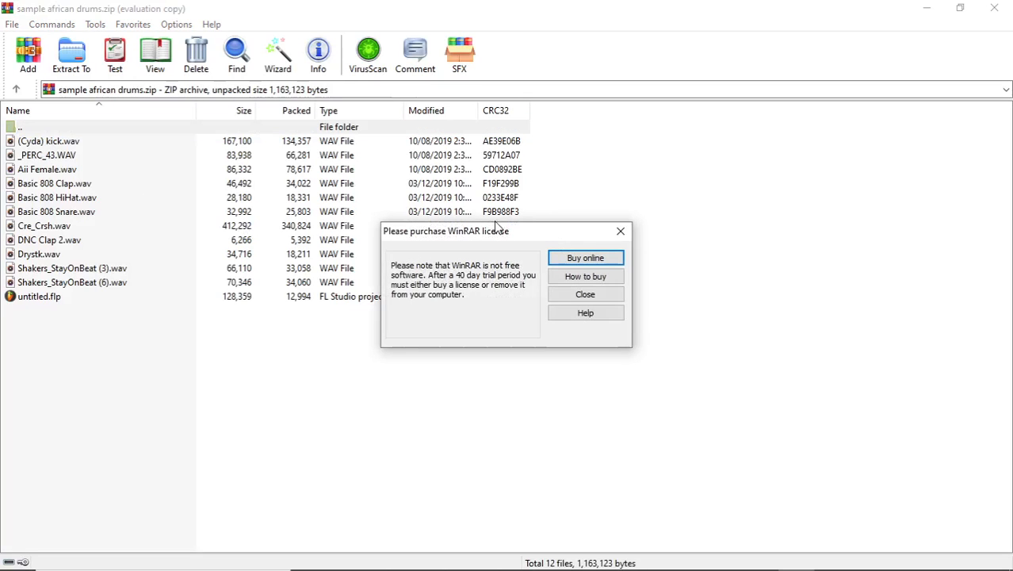
left_click(606, 294)
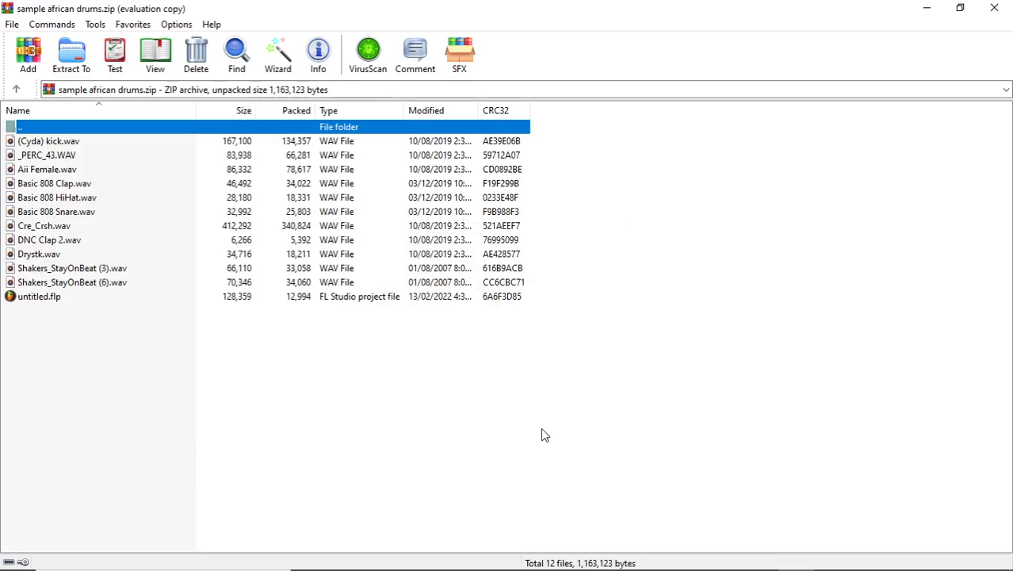
left_click(1000, 7)
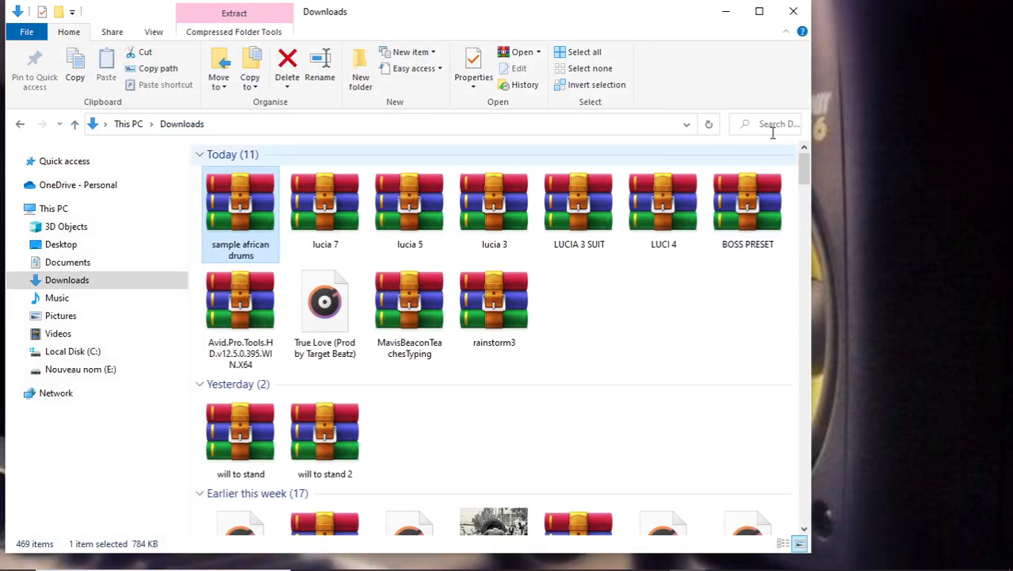